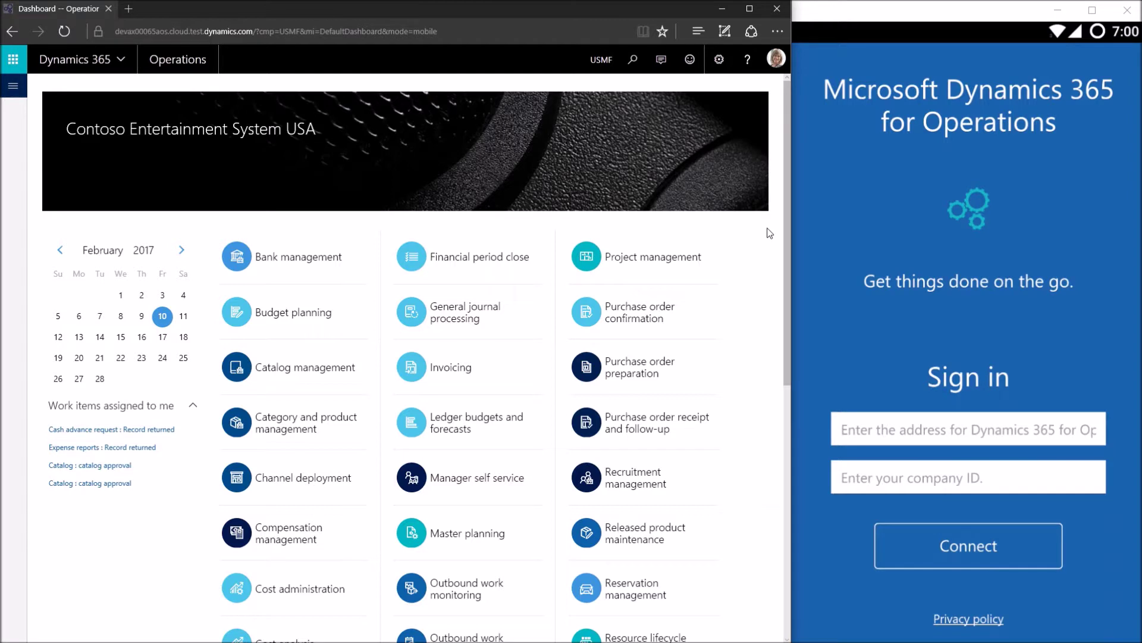
click(191, 34)
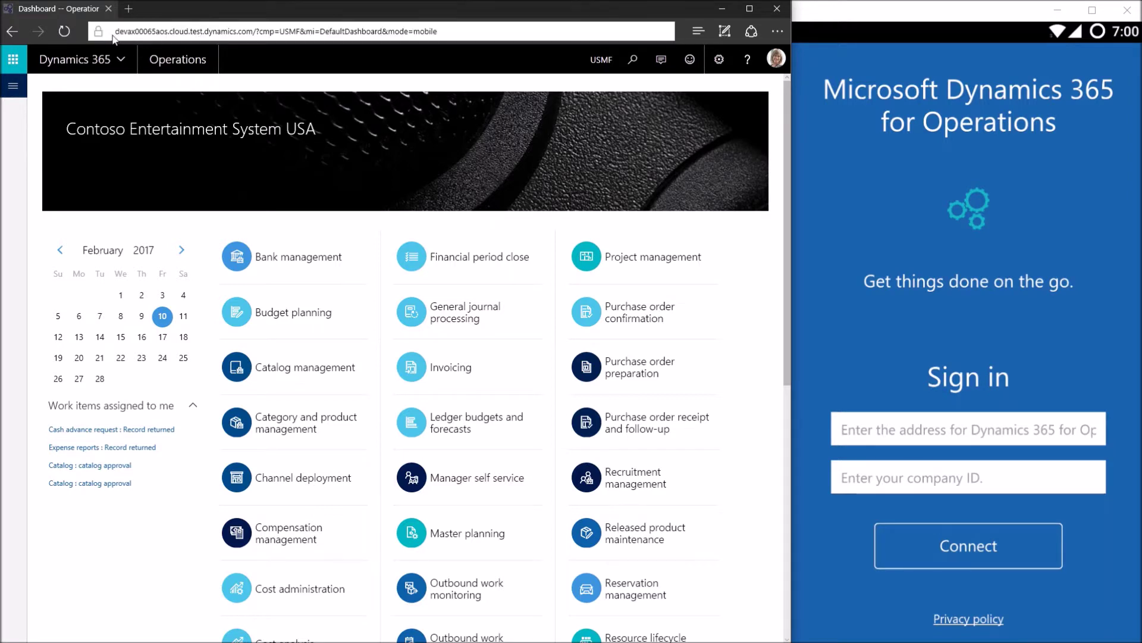
click(284, 95)
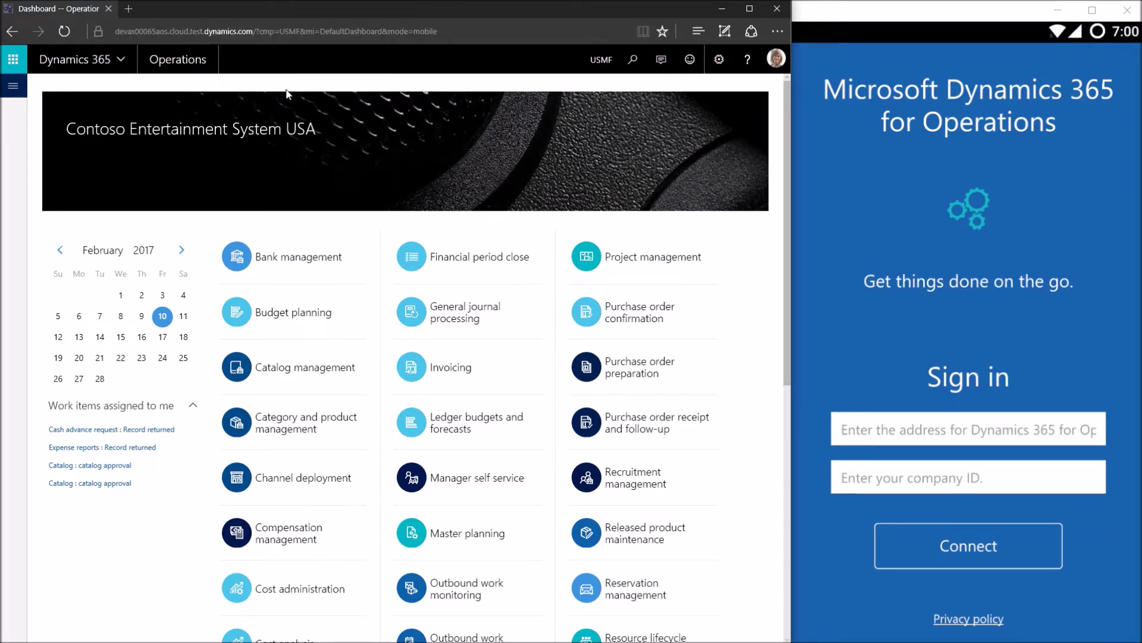
click(914, 435)
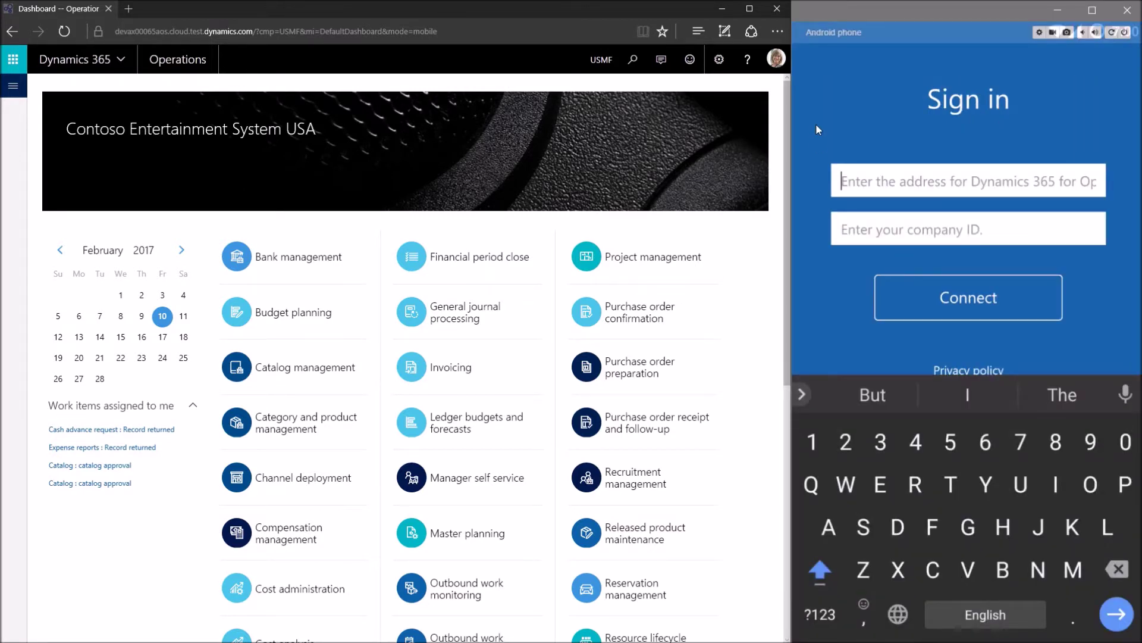
text(https://devax00065aos.cloud.test.dynamics.com)
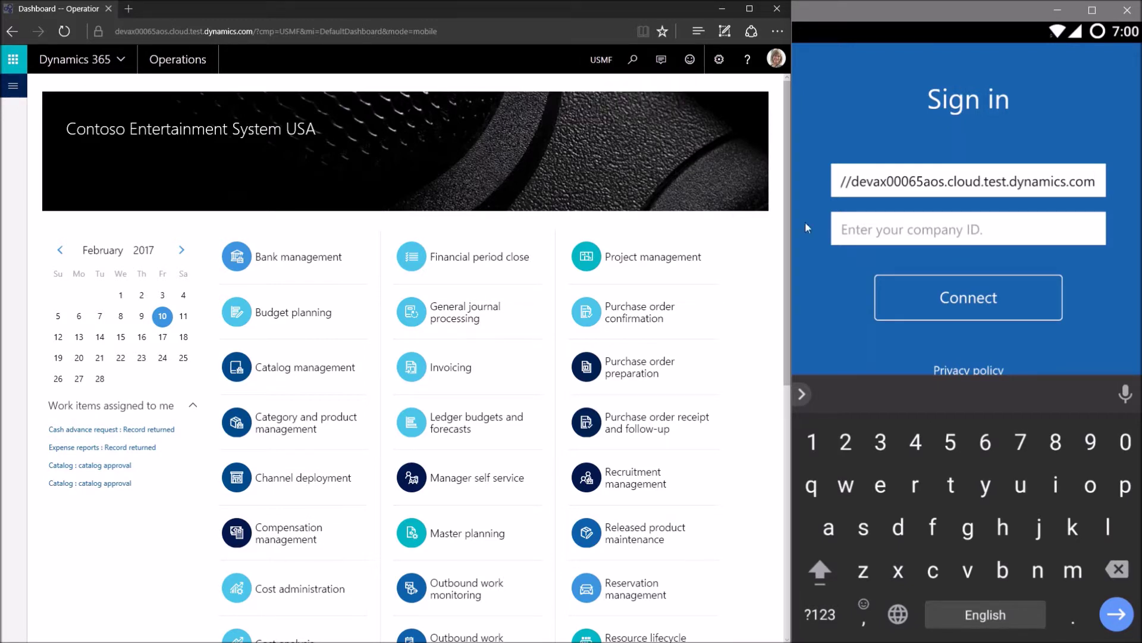
Enter company ID USMF and connect the phone app
click(891, 230)
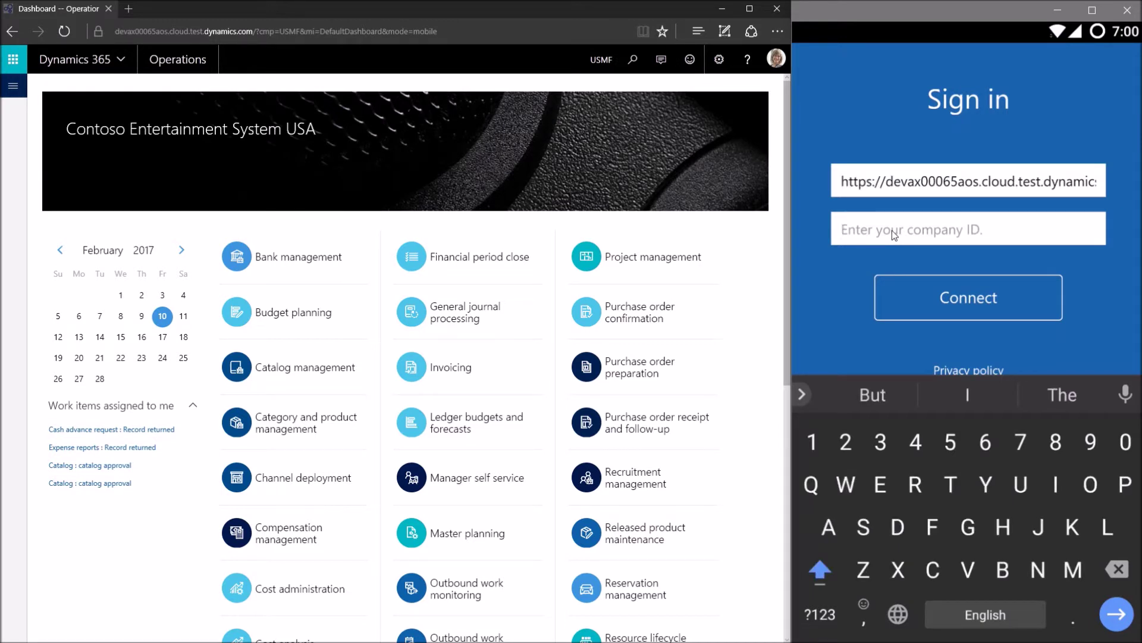
text(USMF)
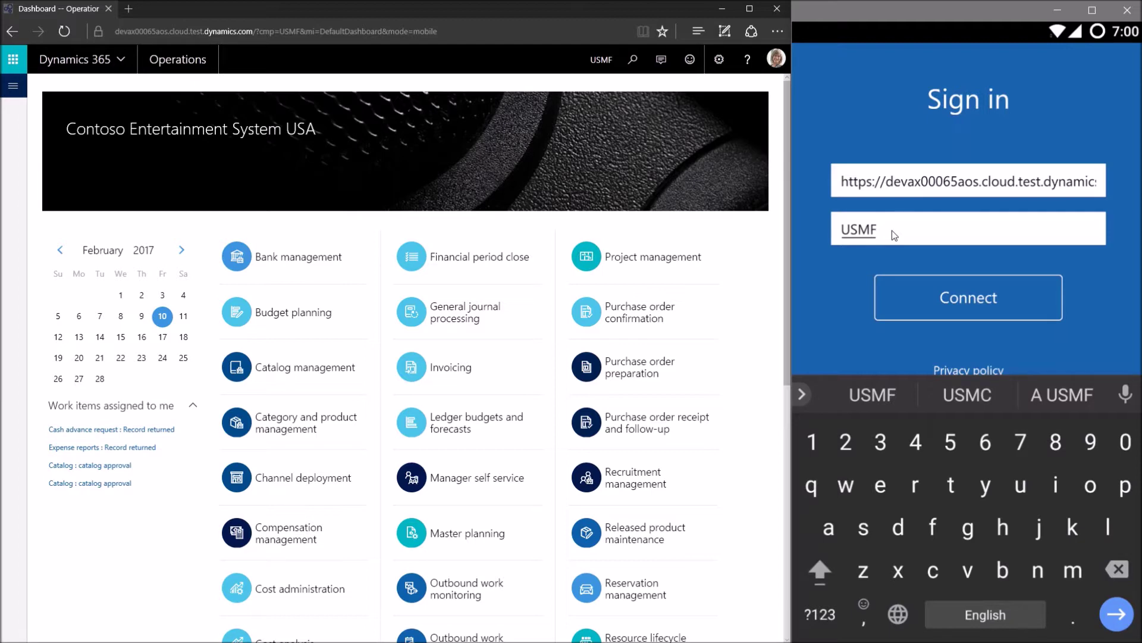
key(Return)
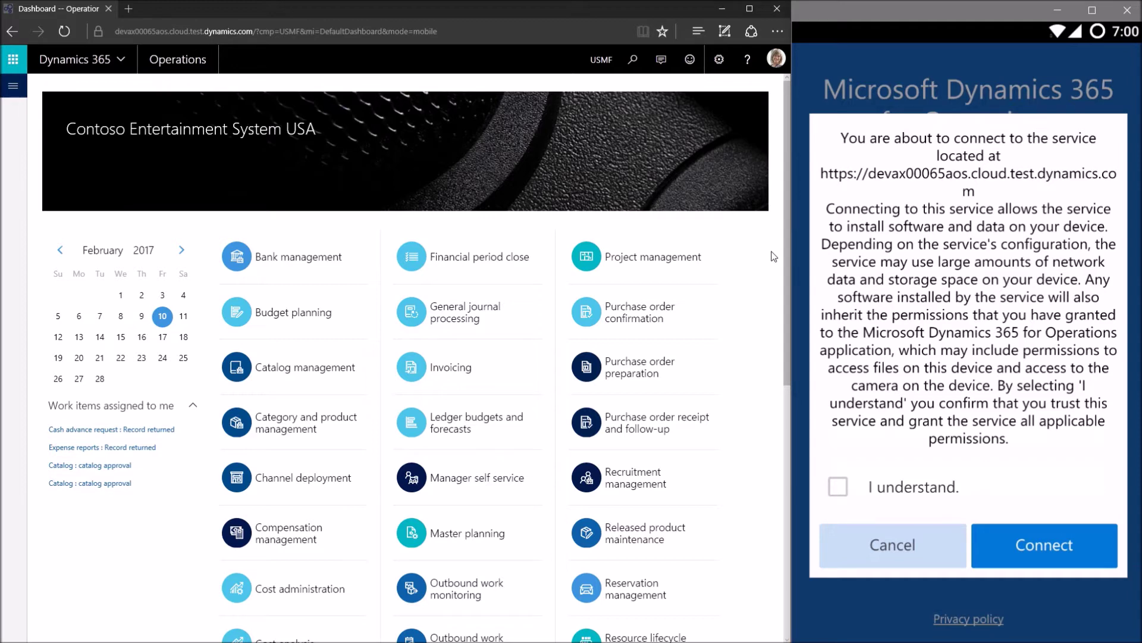
Accept the 'I understand.' permission notice and confirm Connect
click(943, 480)
click(1080, 547)
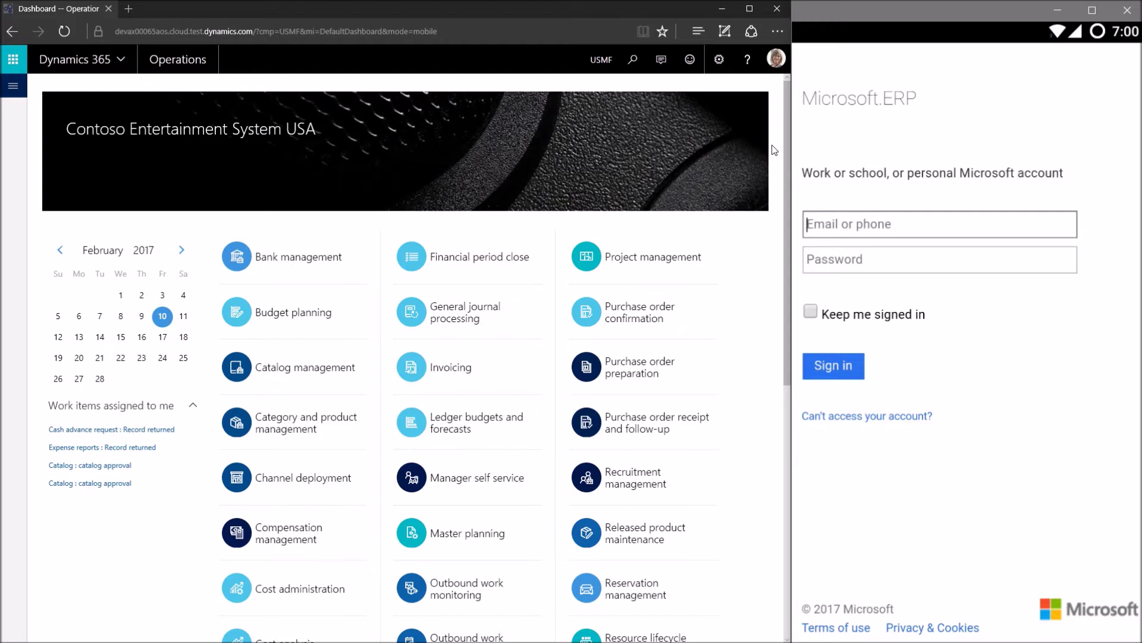
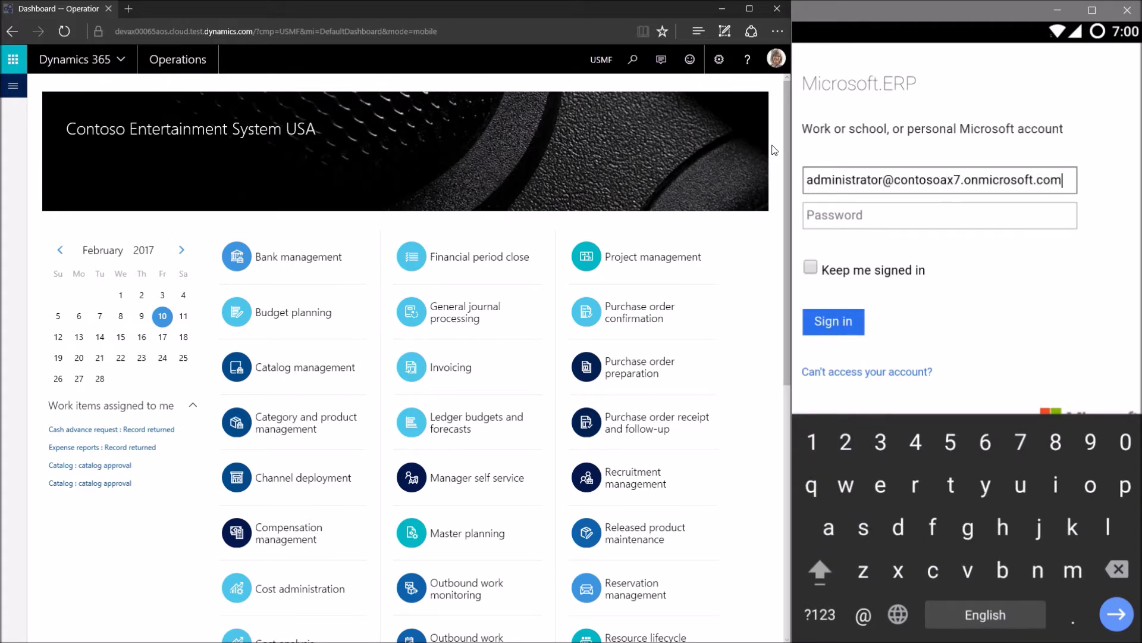
Sign in on the phone as a work account with the administrator's e-mail and password, staying signed in
key(Tab)
click(881, 336)
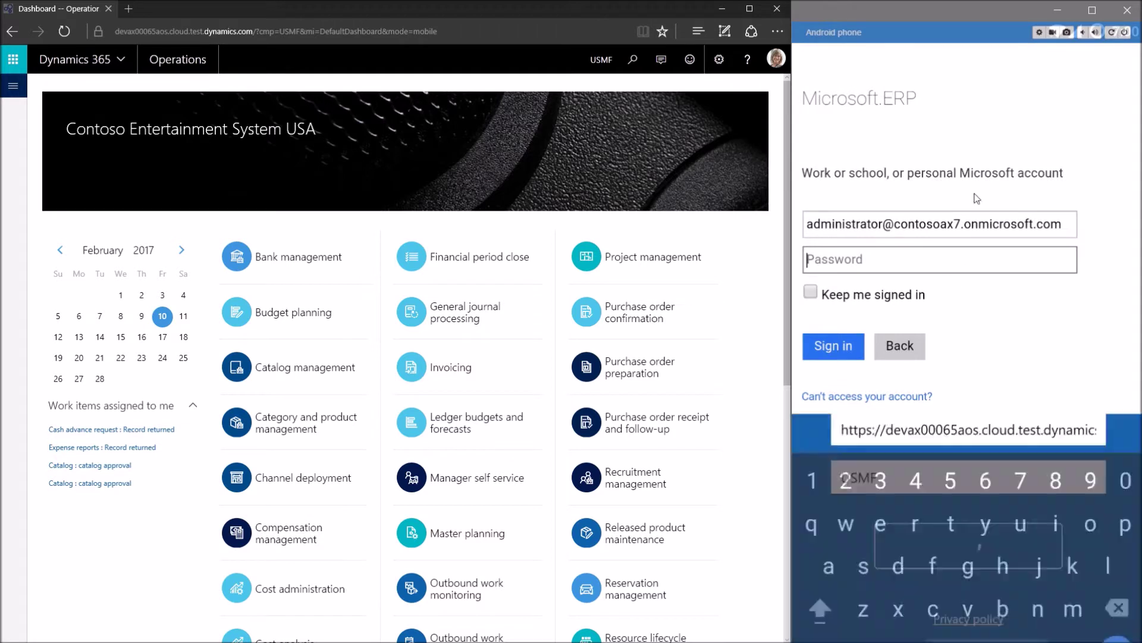
click(1058, 11)
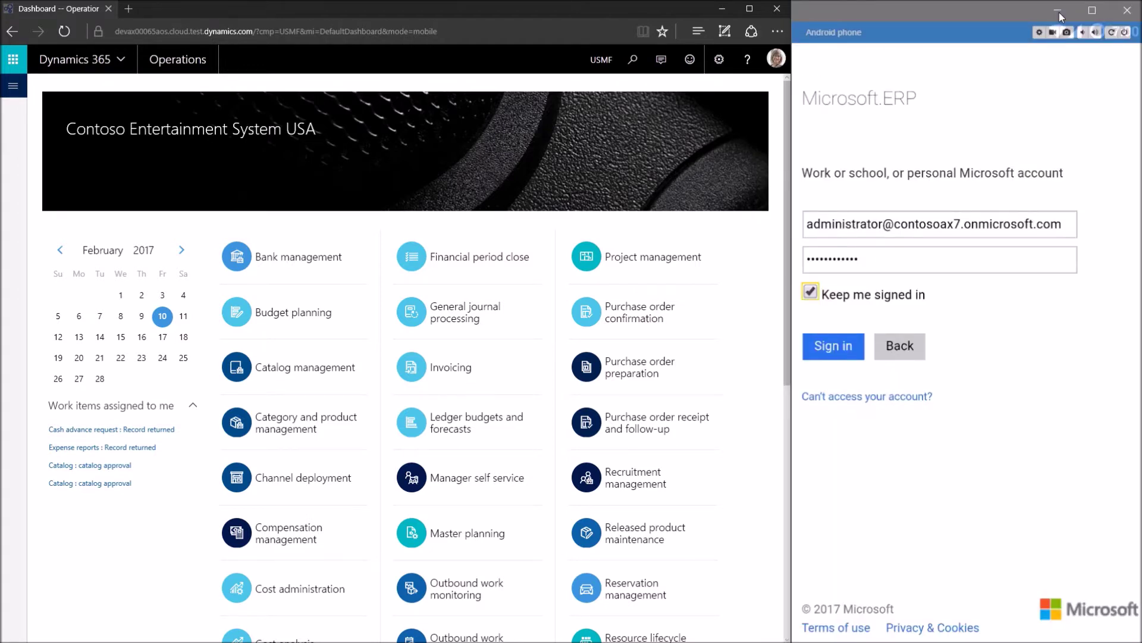
key(Return)
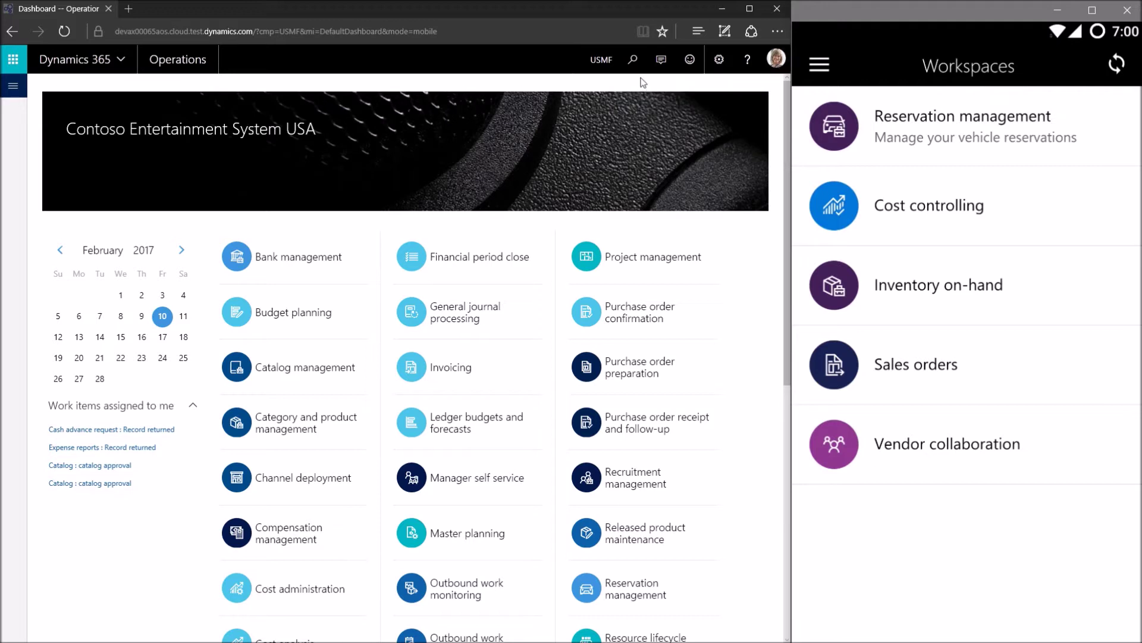
Open the settings menu in the Dynamics web client
click(719, 59)
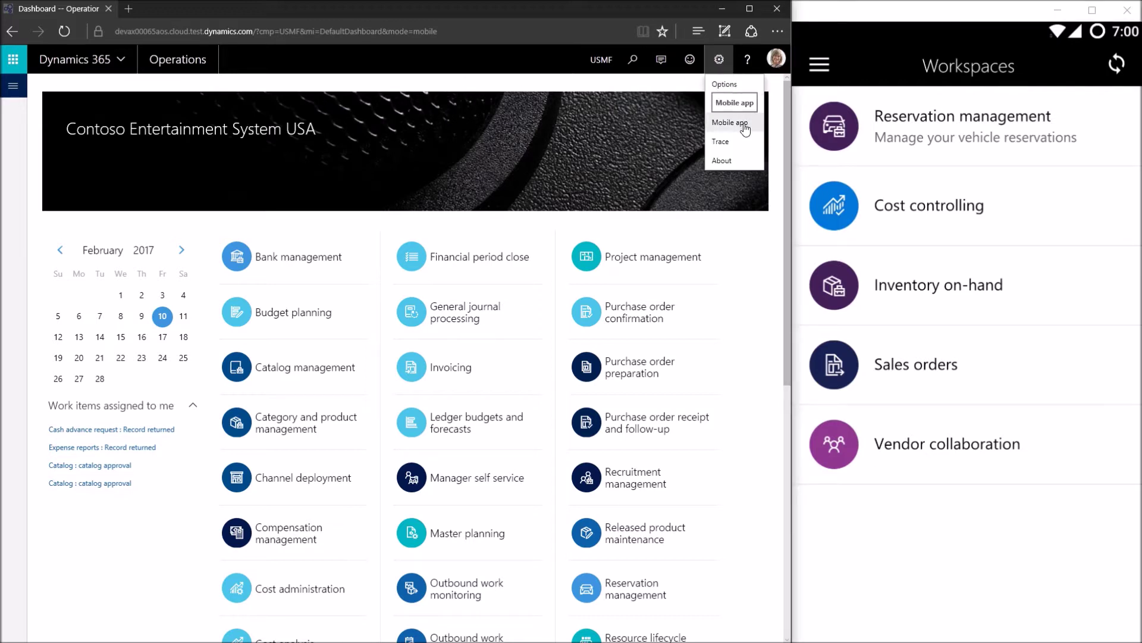
Select the &mode=mobile part of the dashboard's web address
click(415, 31)
click(415, 31)
drag(404, 31, 484, 30)
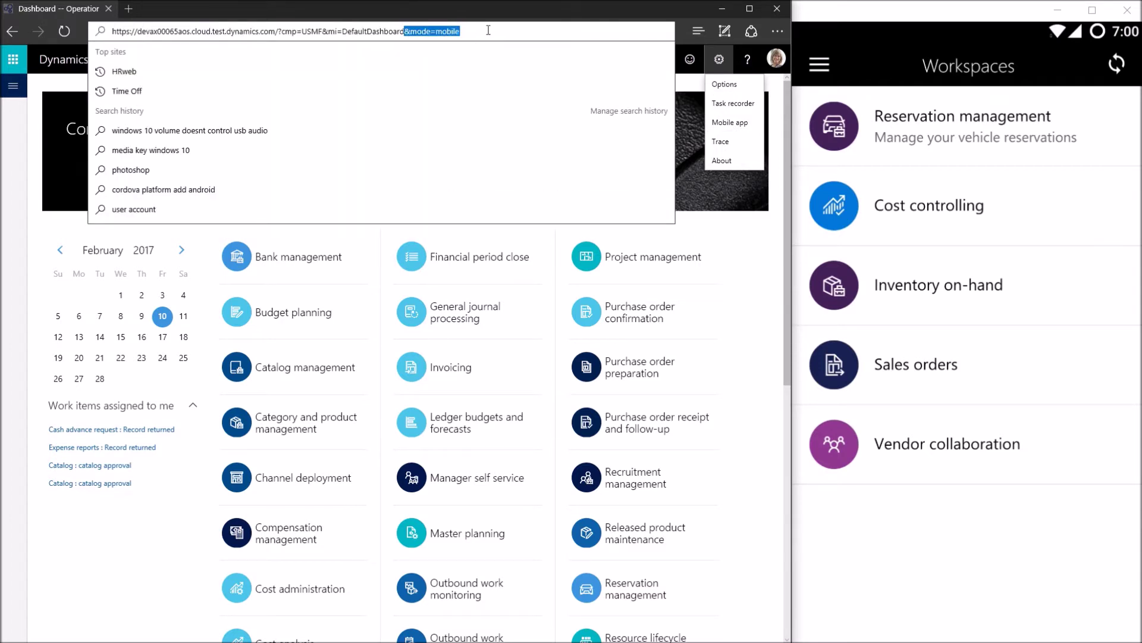
click(716, 220)
Open Manage mobile app from settings and create a new mobile workspace
click(719, 59)
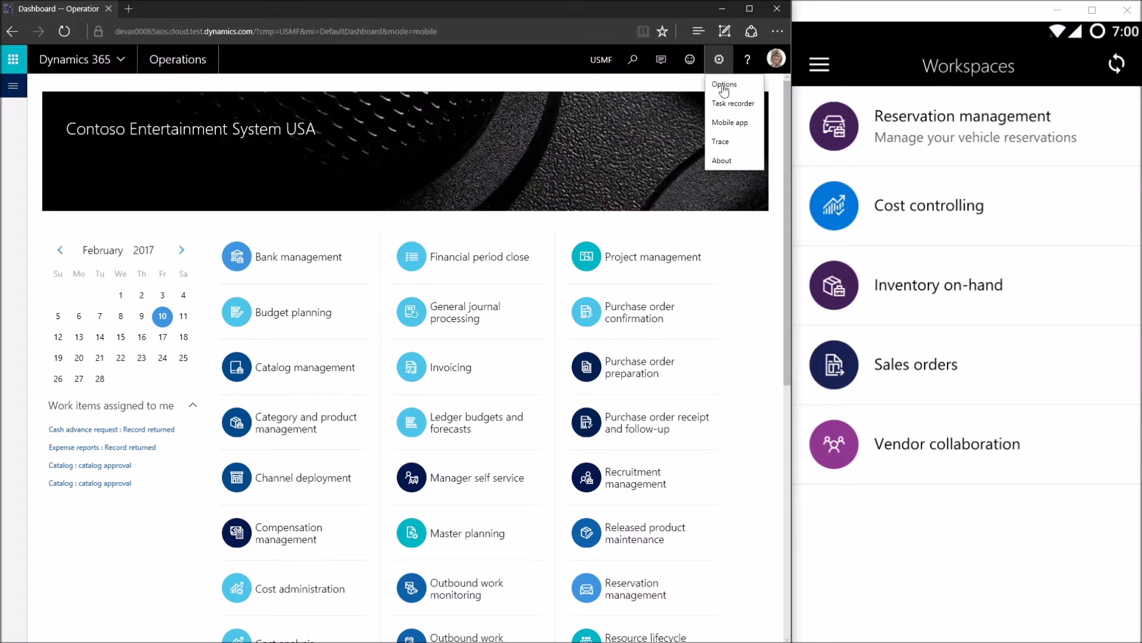
click(745, 126)
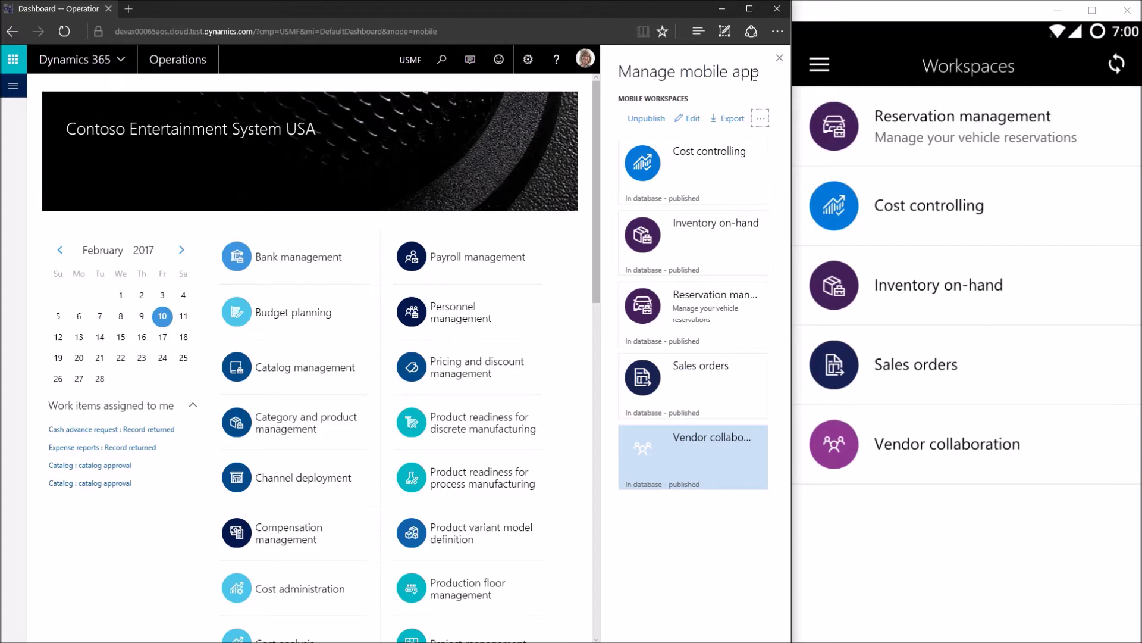
click(762, 118)
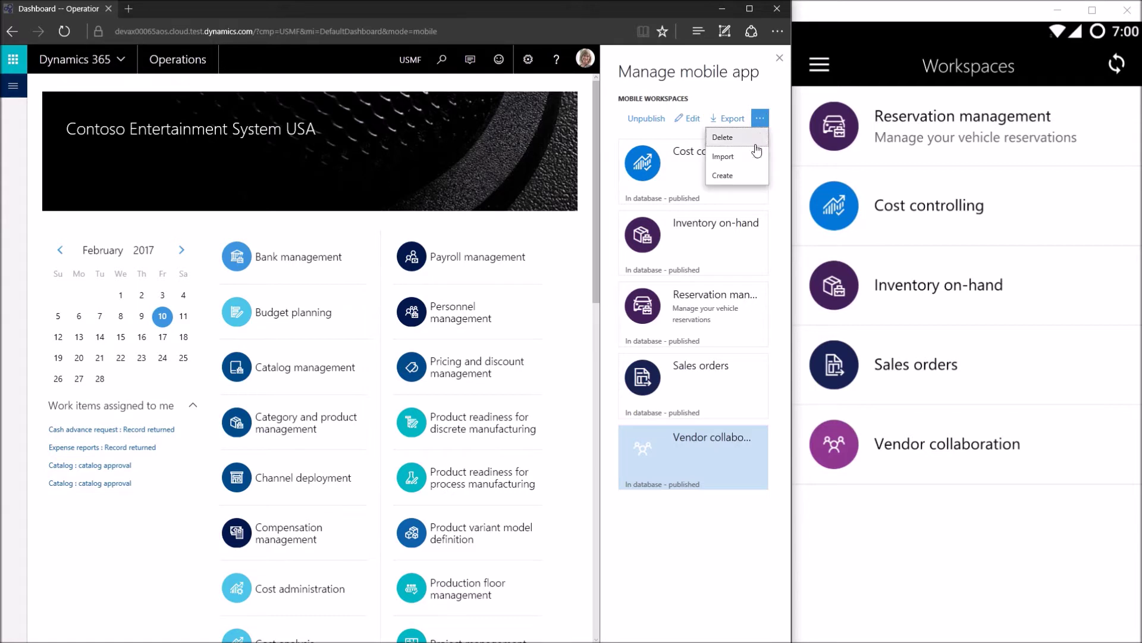
click(737, 175)
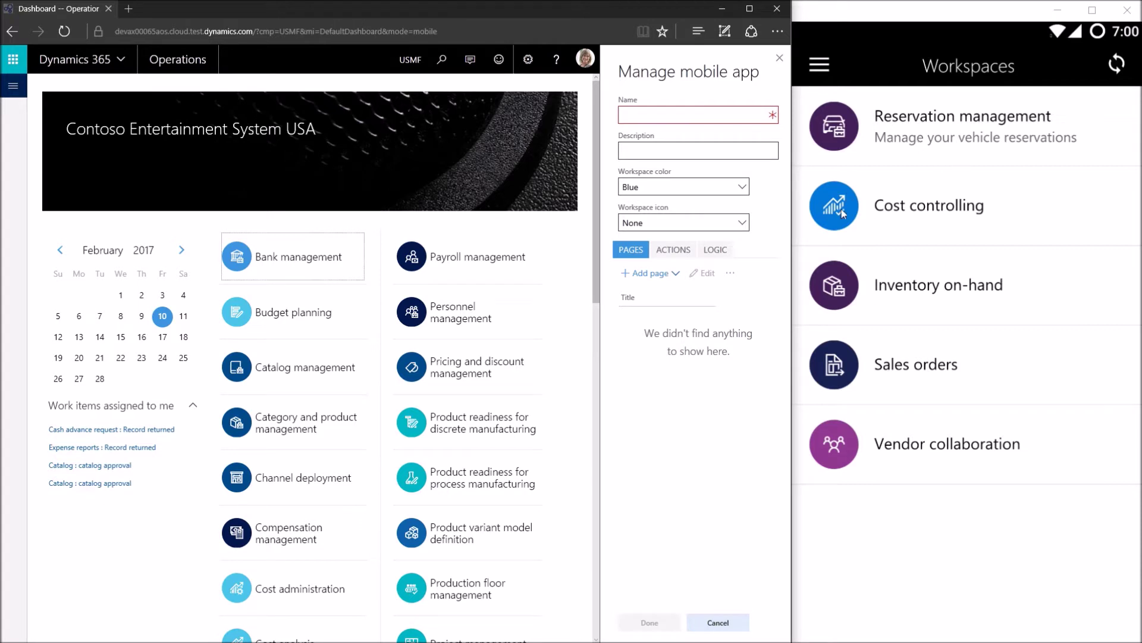
Enter name 'Sales order management', description 'Manage your sales orders', colour Green, icon Cost Administration, then finish
click(691, 121)
text(Sales or)
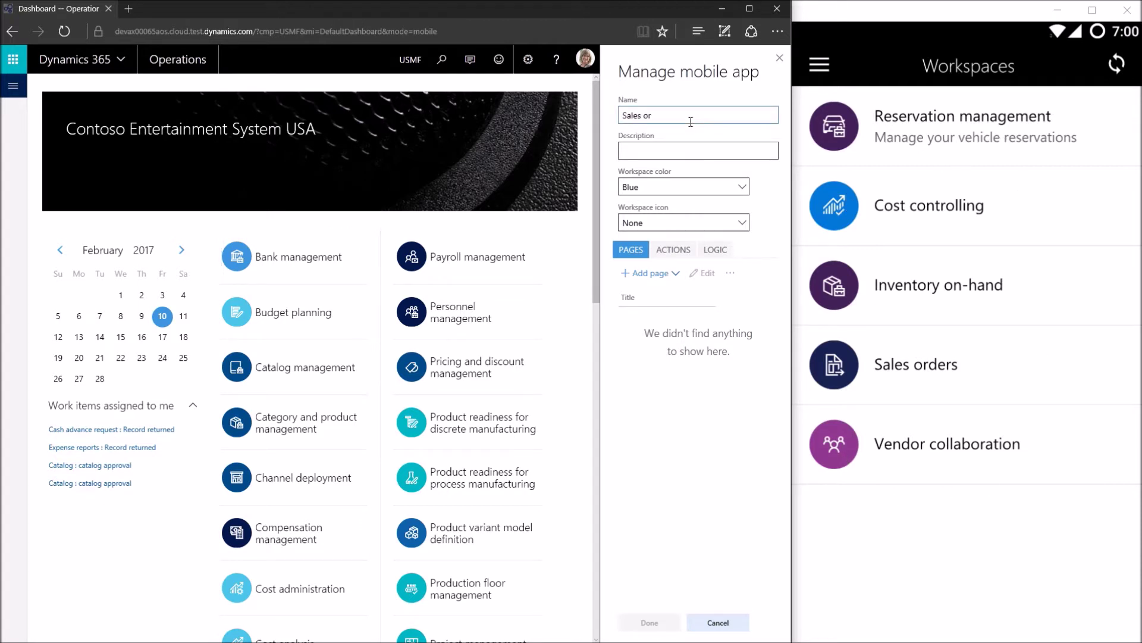
text(der management)
key(Tab)
text(Manage your sales orders)
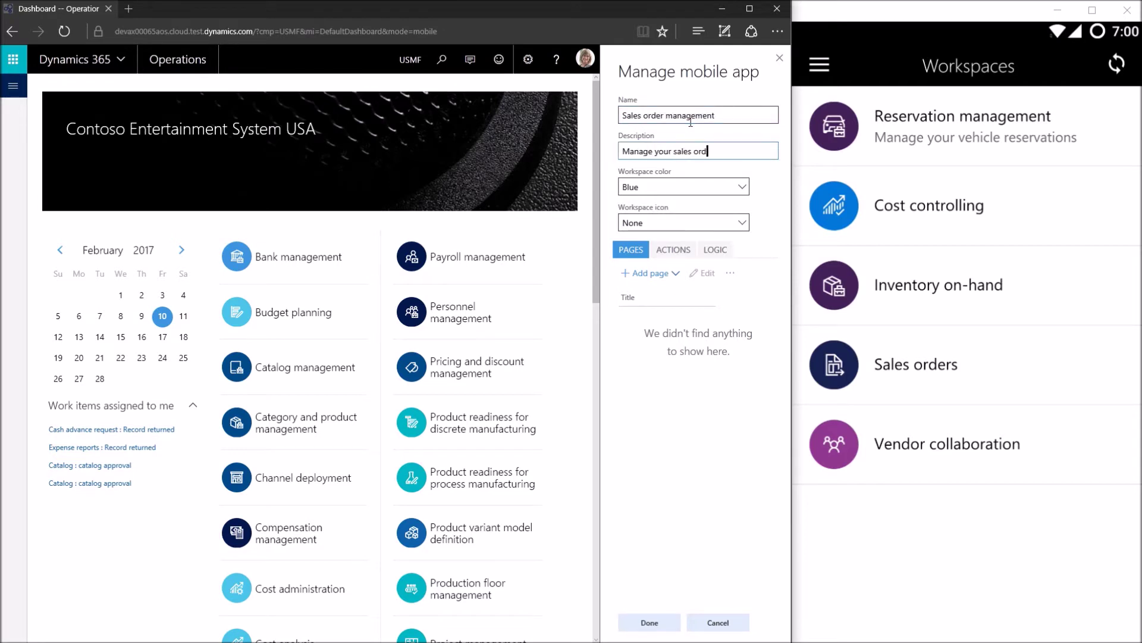
key(Tab)
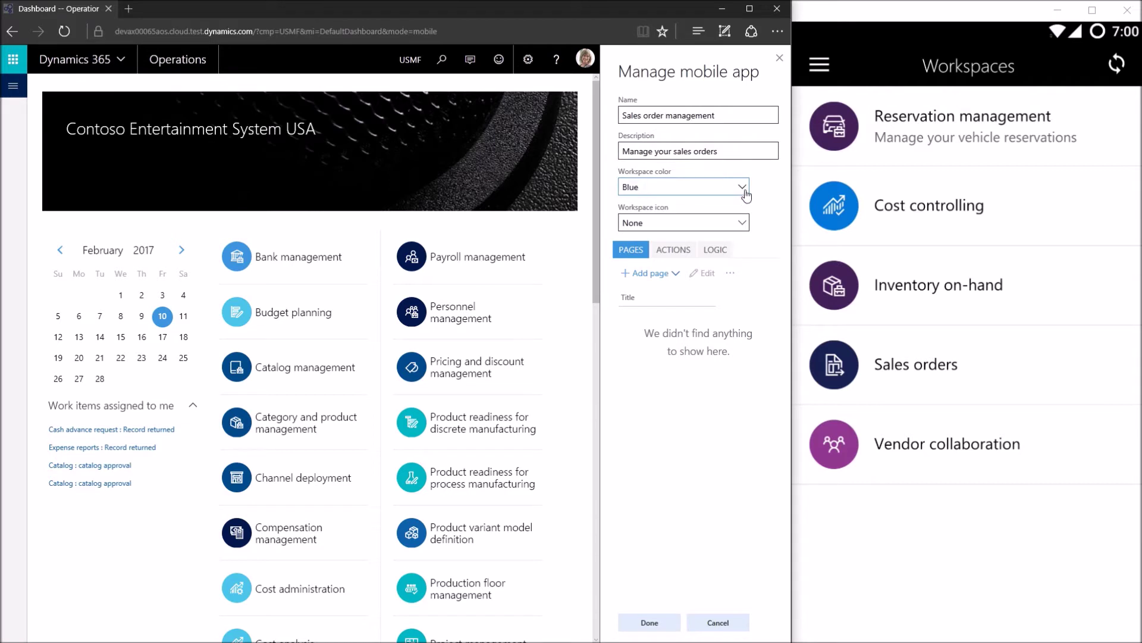
click(742, 187)
click(654, 277)
click(741, 224)
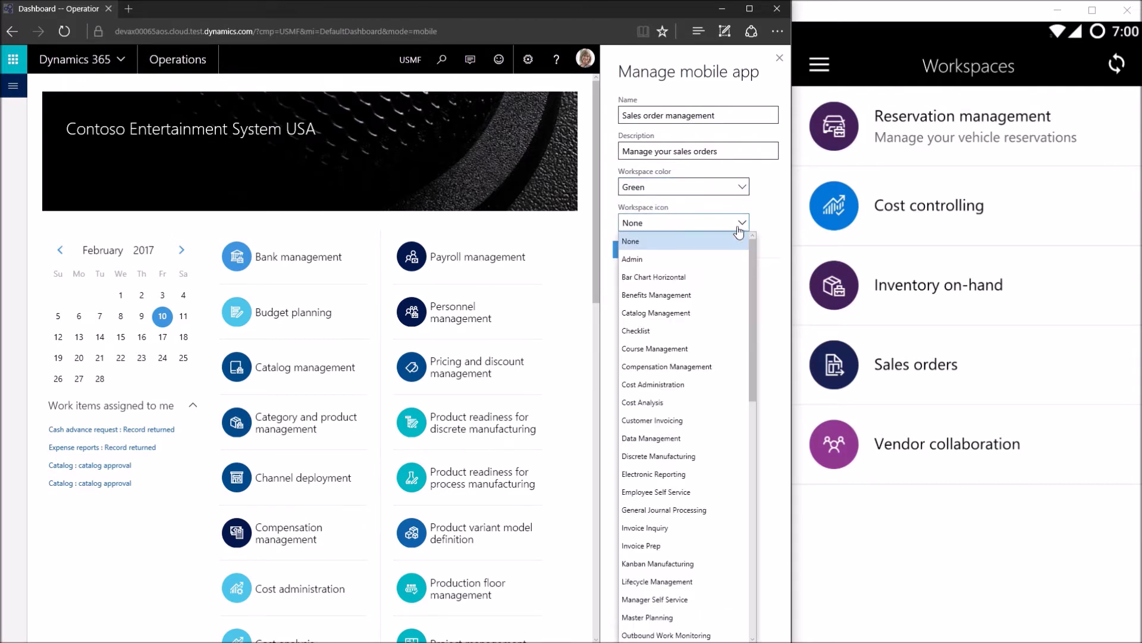
click(702, 385)
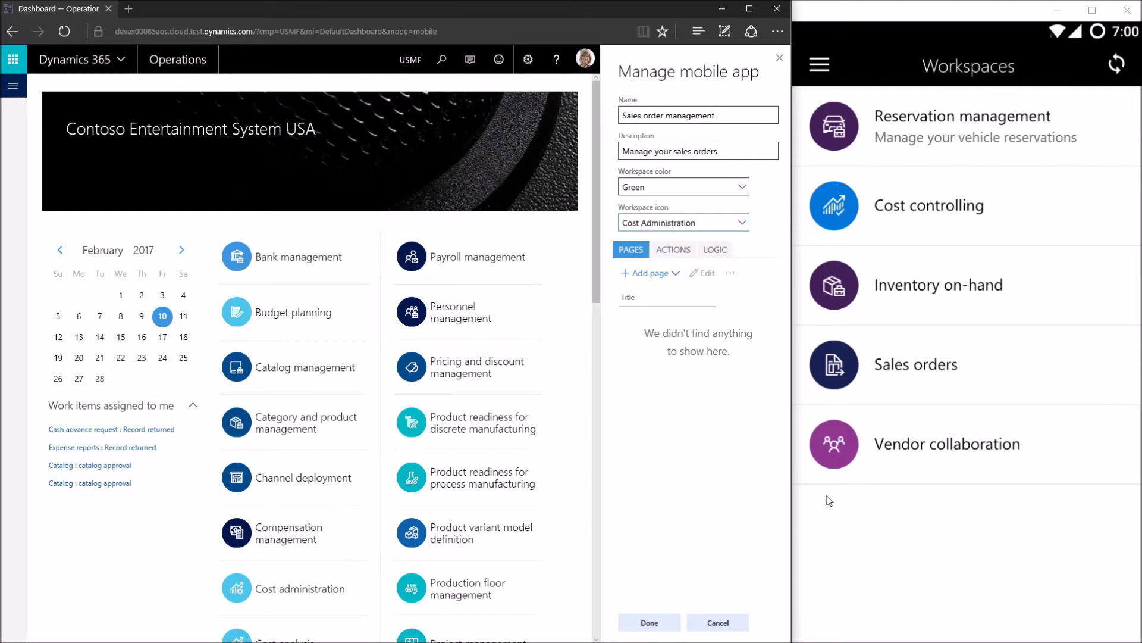
click(651, 622)
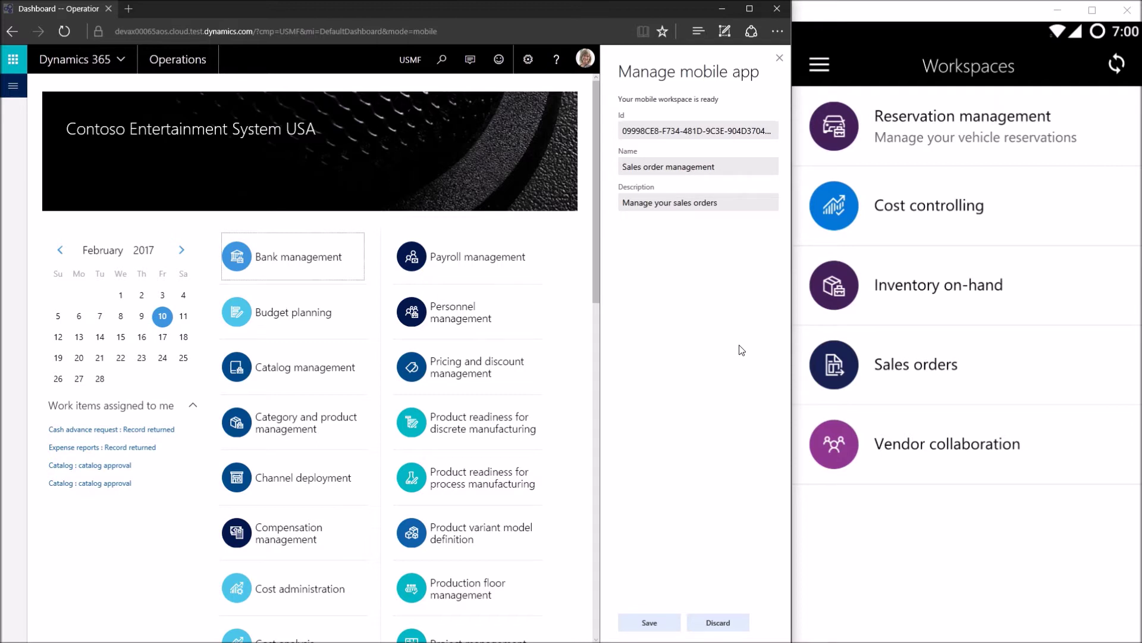
Save the Sales order management workspace and select its tile
click(668, 626)
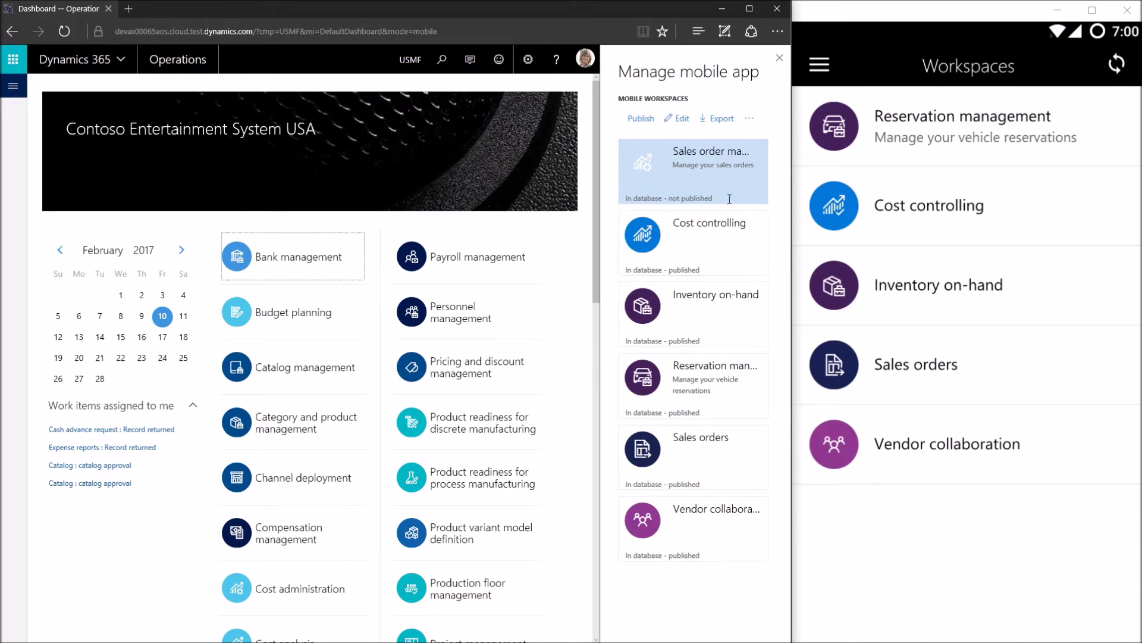
click(641, 118)
Publish the workspace, refresh the phone's Workspaces list and open Sales order management there
click(642, 119)
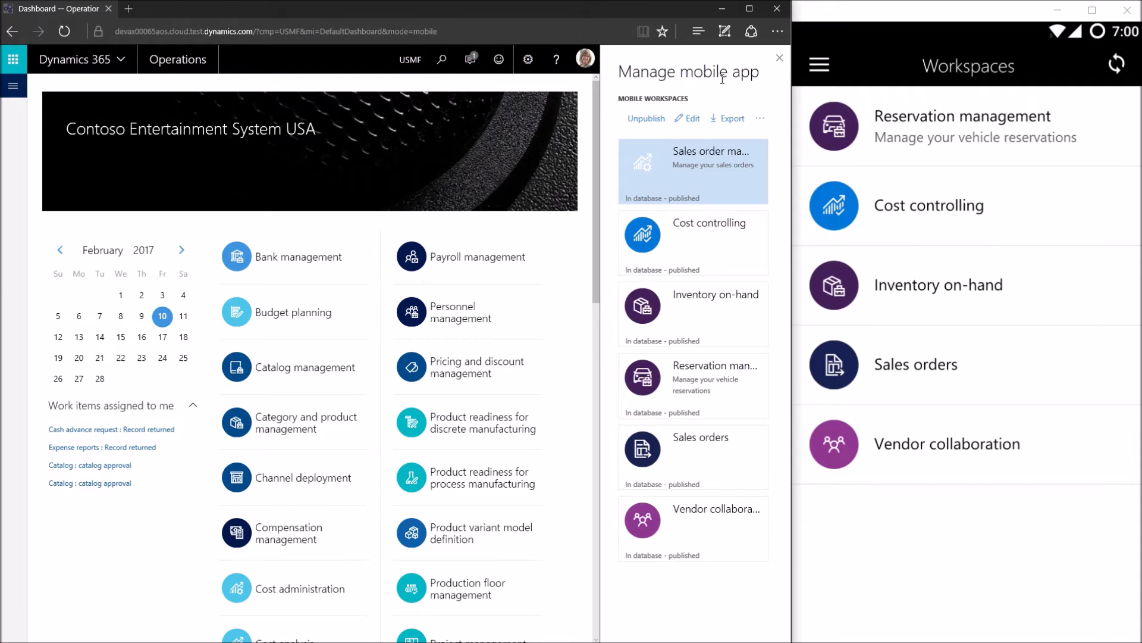
drag(982, 208, 979, 439)
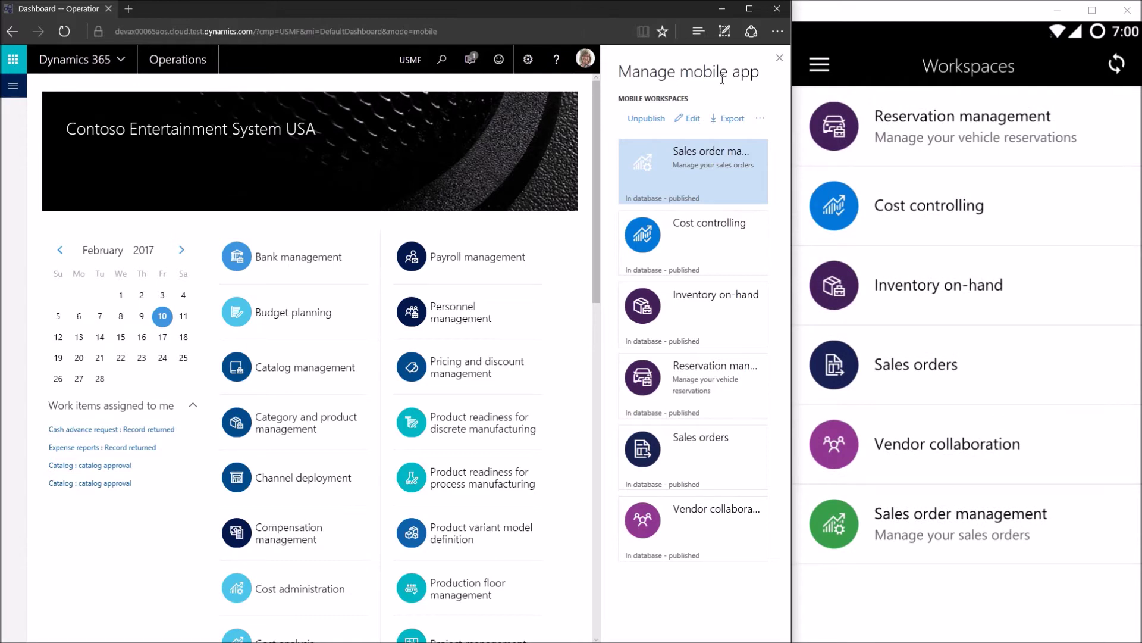
click(1052, 538)
click(689, 119)
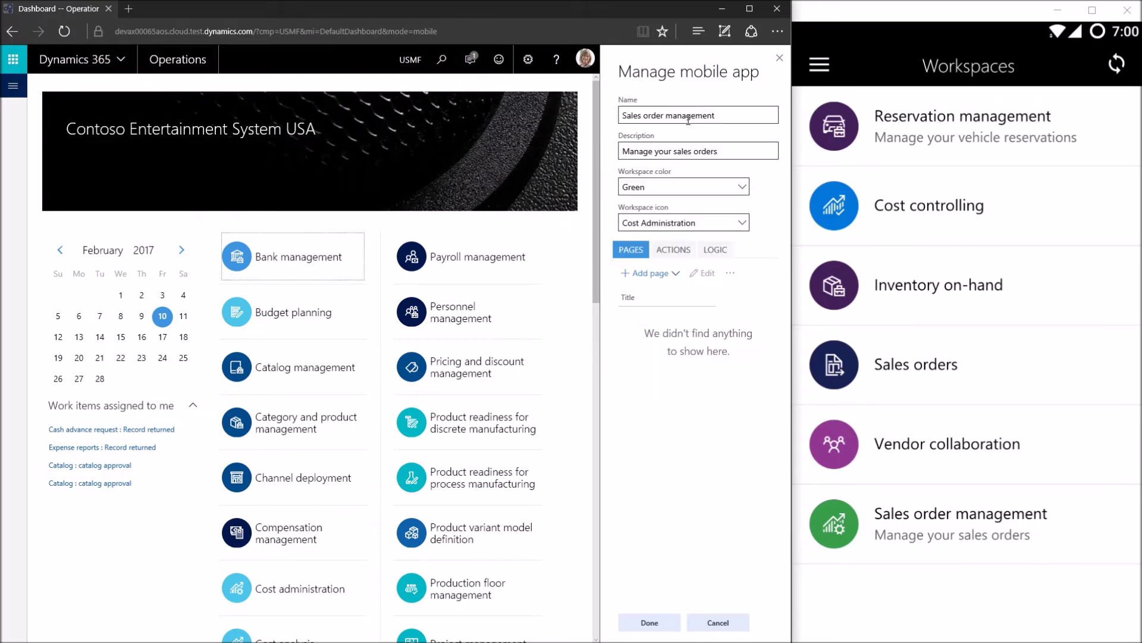
Add a page titled 'All sales orders' to the workspace
click(679, 275)
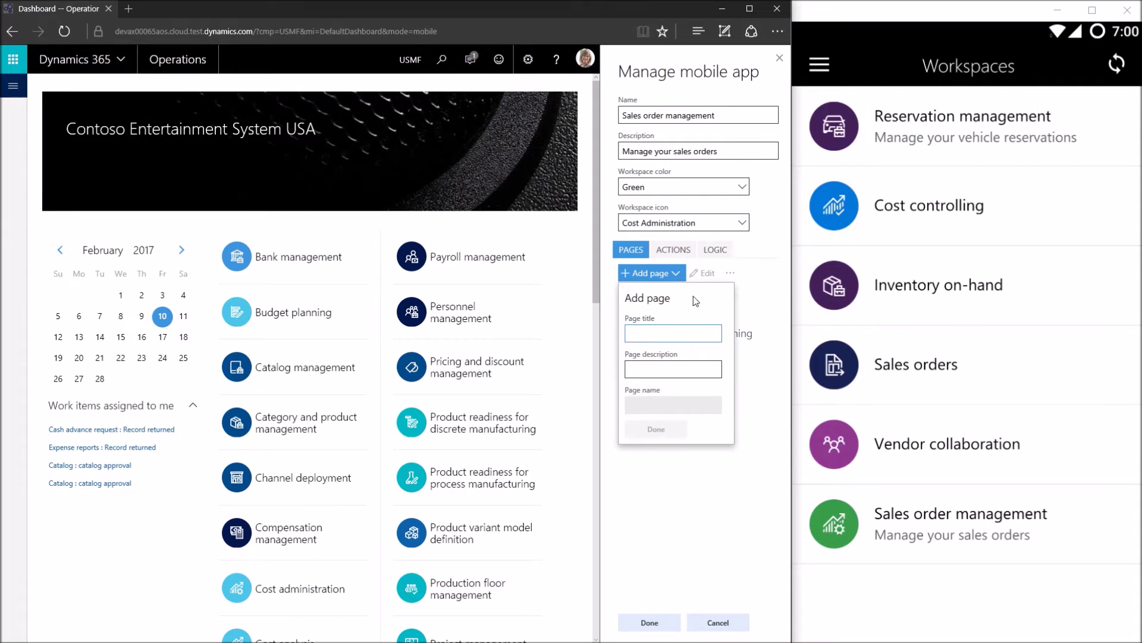
text(All sales orders)
key(Tab)
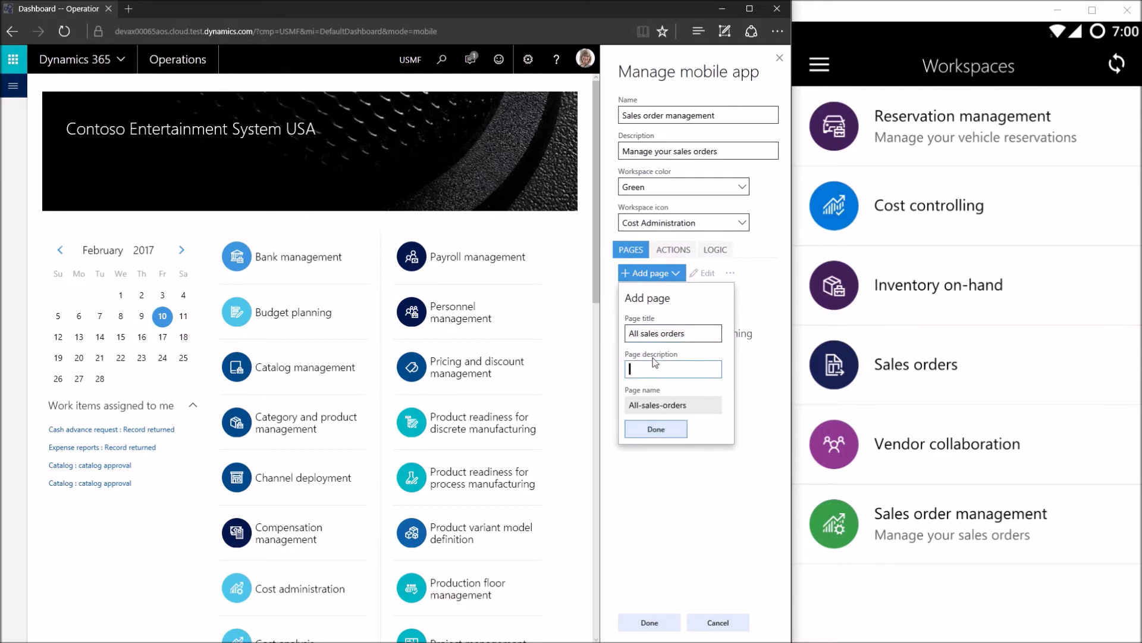
click(662, 431)
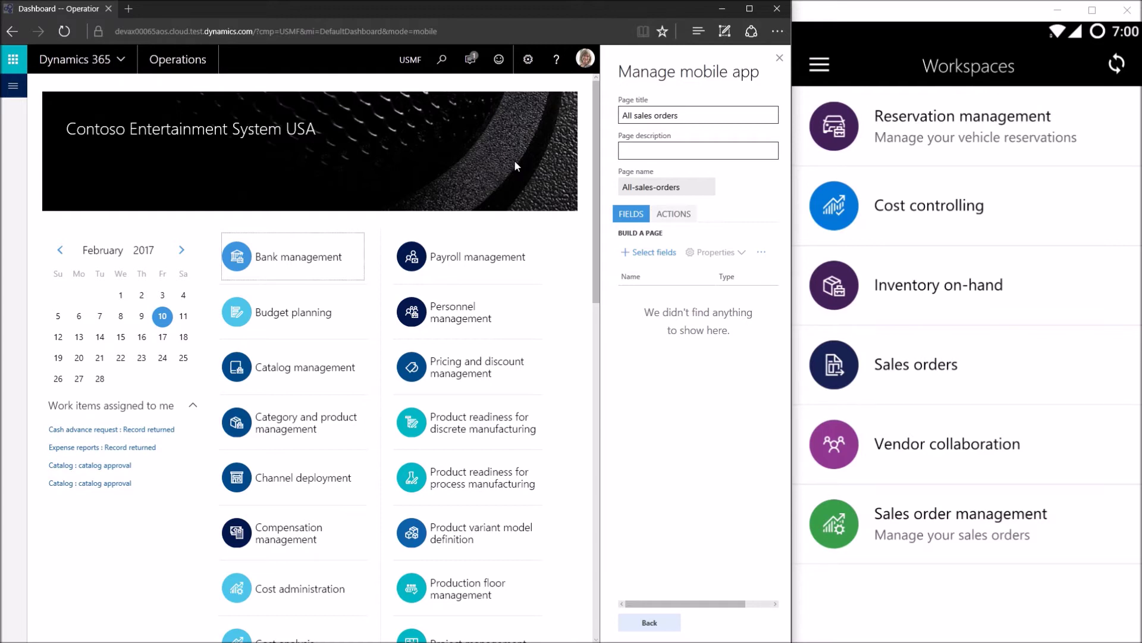
Show the Accounts receivable module menu from the Modules list
click(13, 85)
click(46, 196)
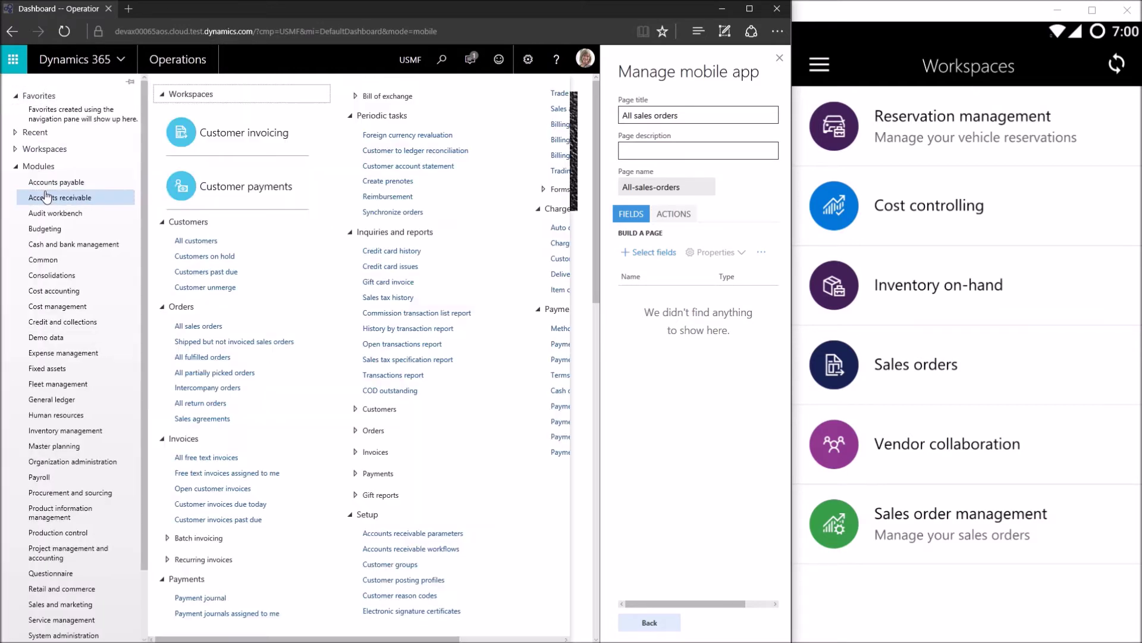
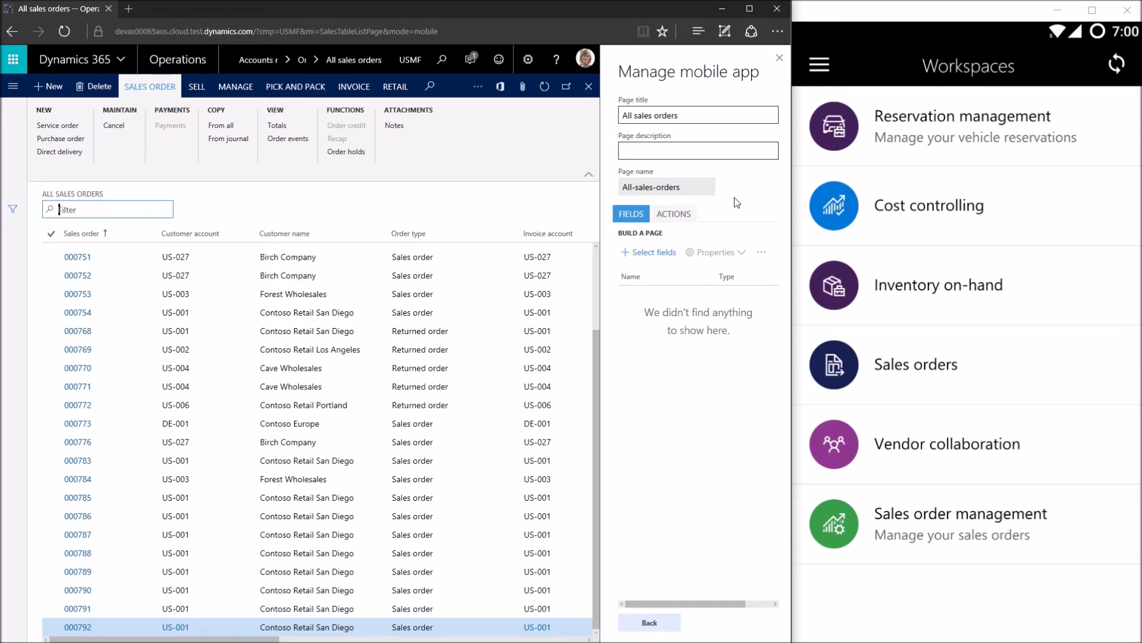
click(13, 85)
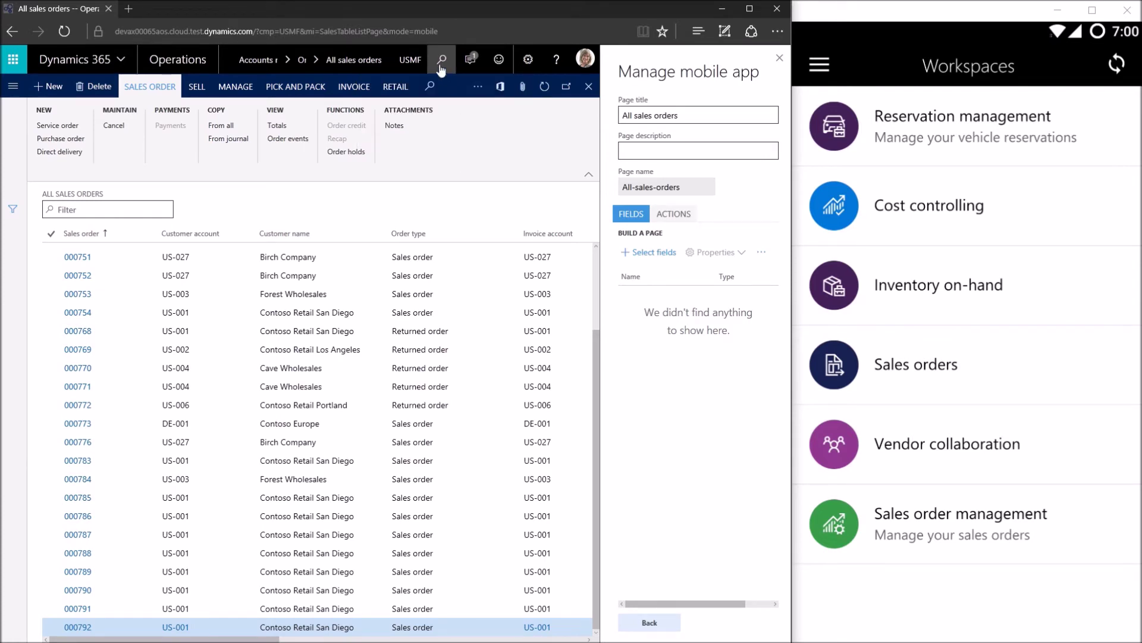
click(13, 86)
From the sales order grid, add the Sales order, Customer account, Customer name and Sales taker fields to the page
click(667, 256)
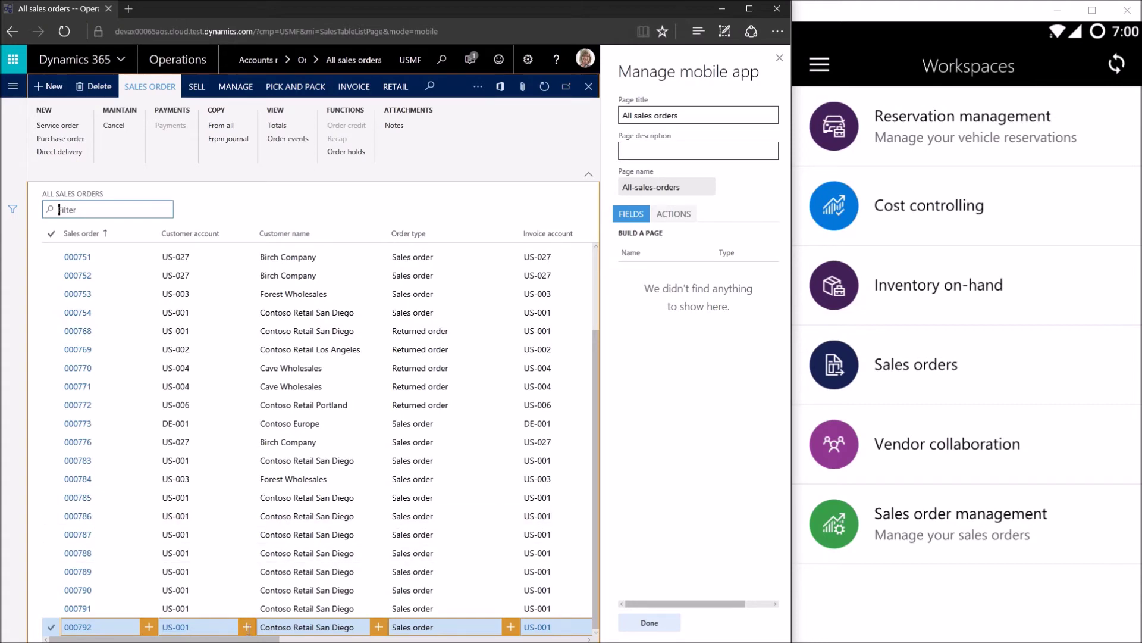
drag(221, 639, 218, 640)
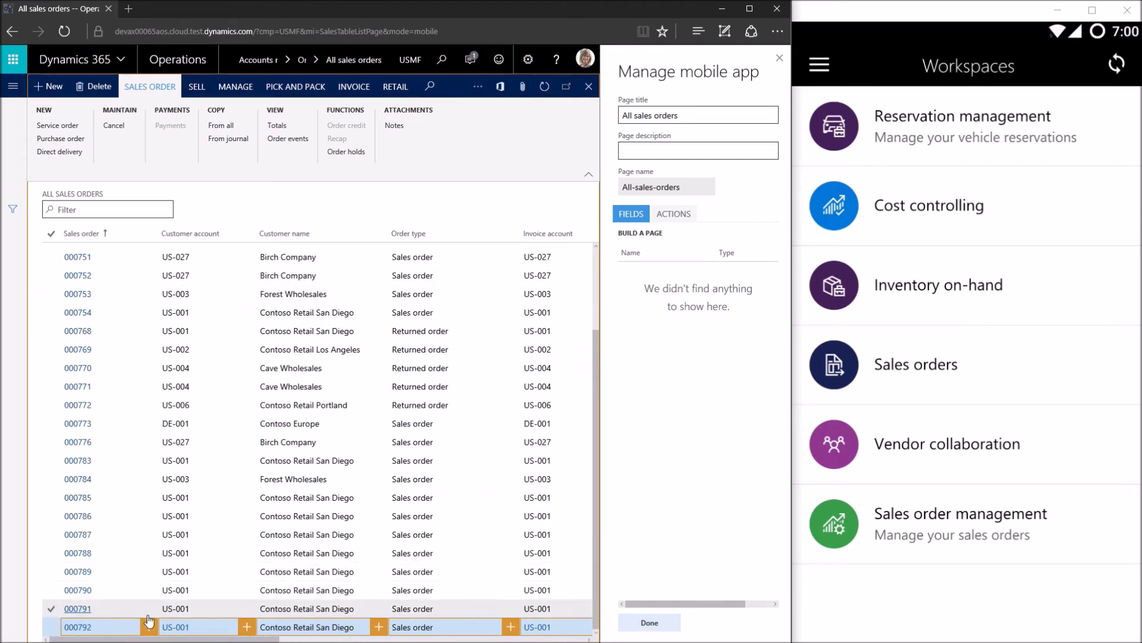
click(149, 625)
click(247, 627)
click(383, 627)
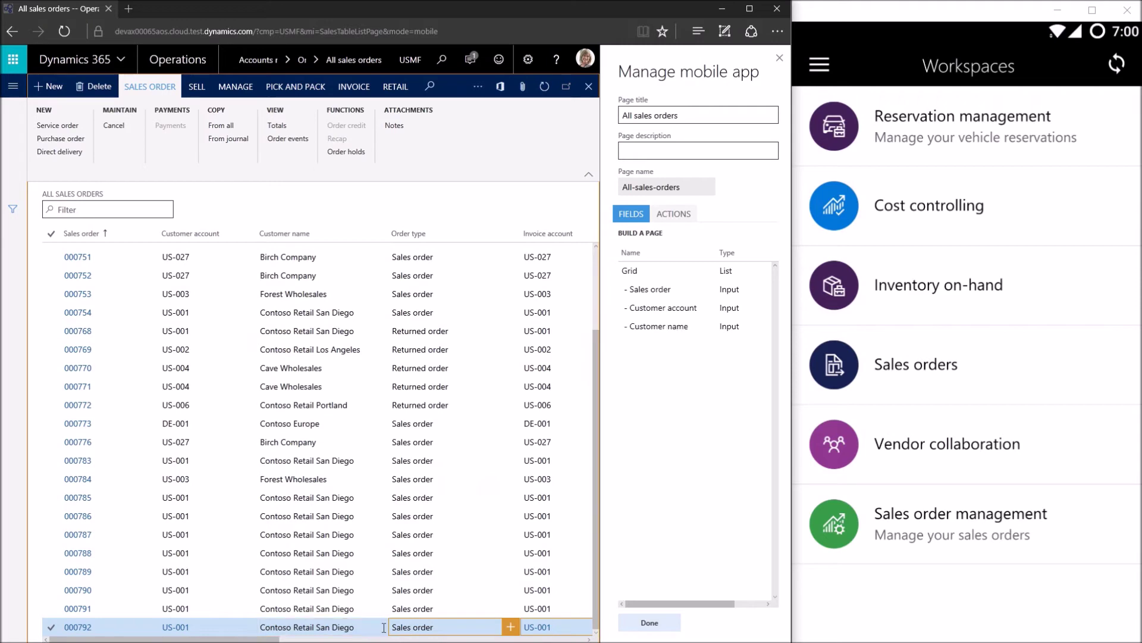
drag(274, 640, 580, 639)
click(452, 629)
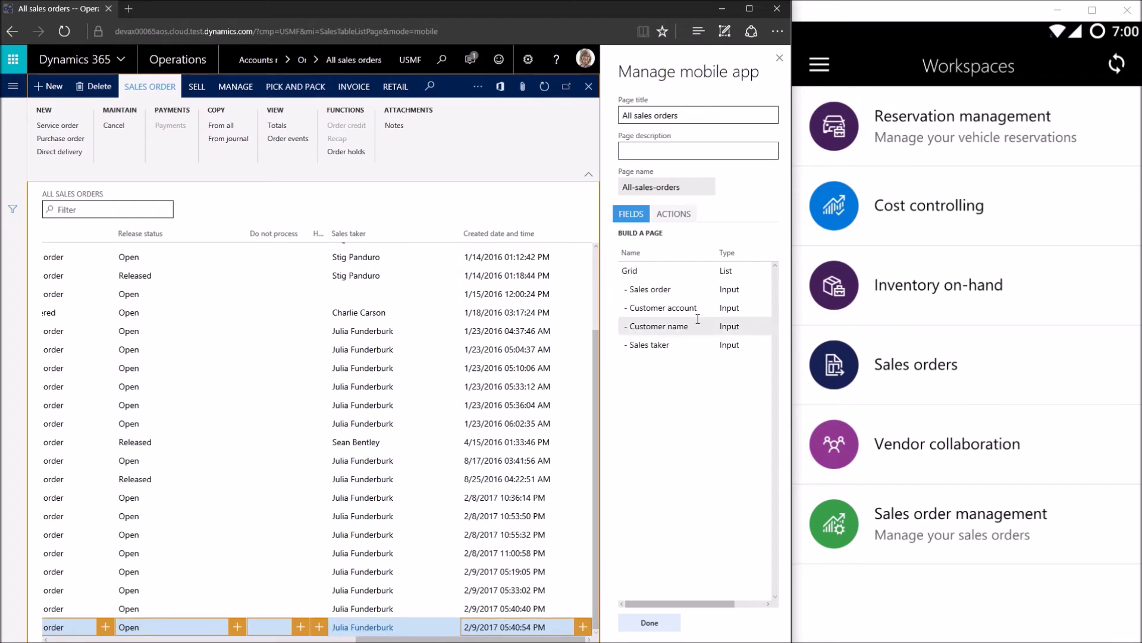
drag(699, 289, 700, 300)
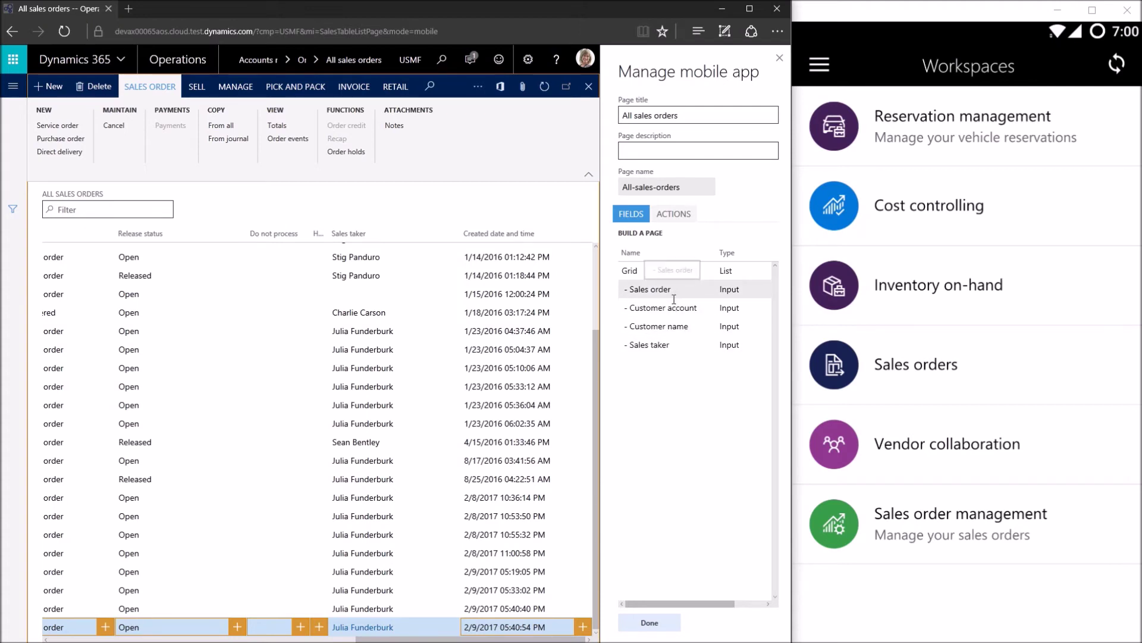
drag(675, 307, 674, 467)
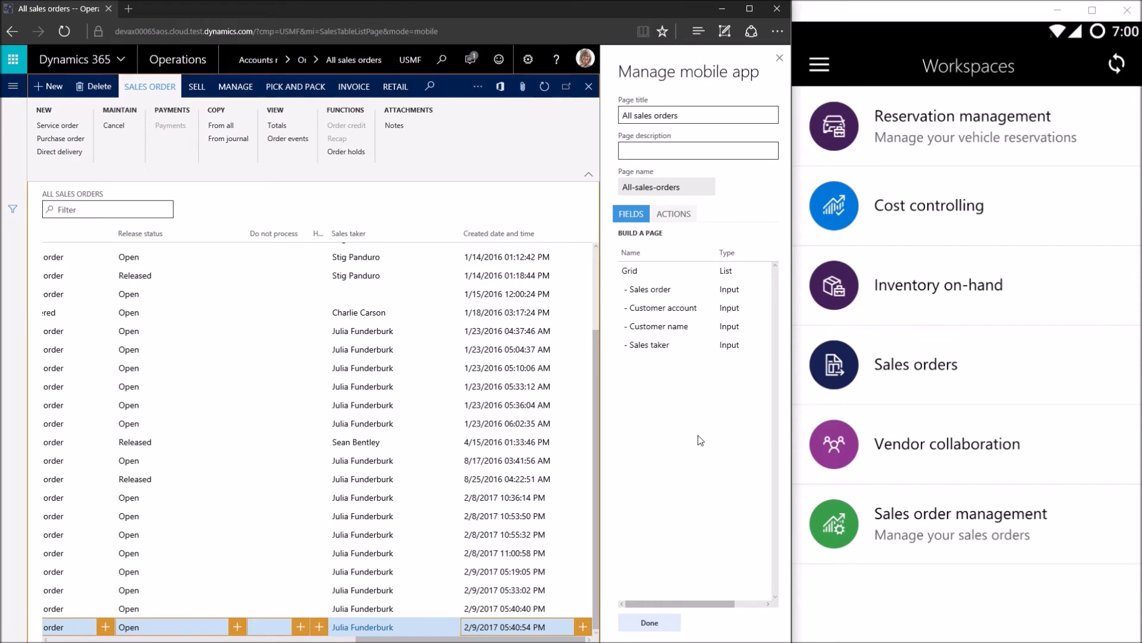
drag(654, 276, 644, 272)
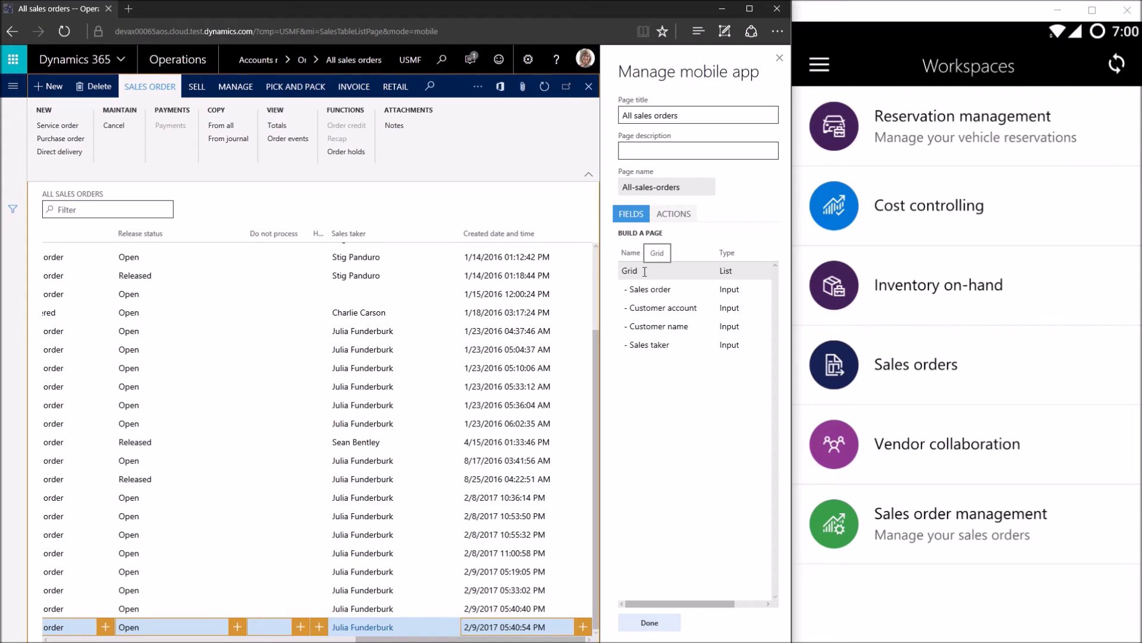
drag(645, 271, 644, 272)
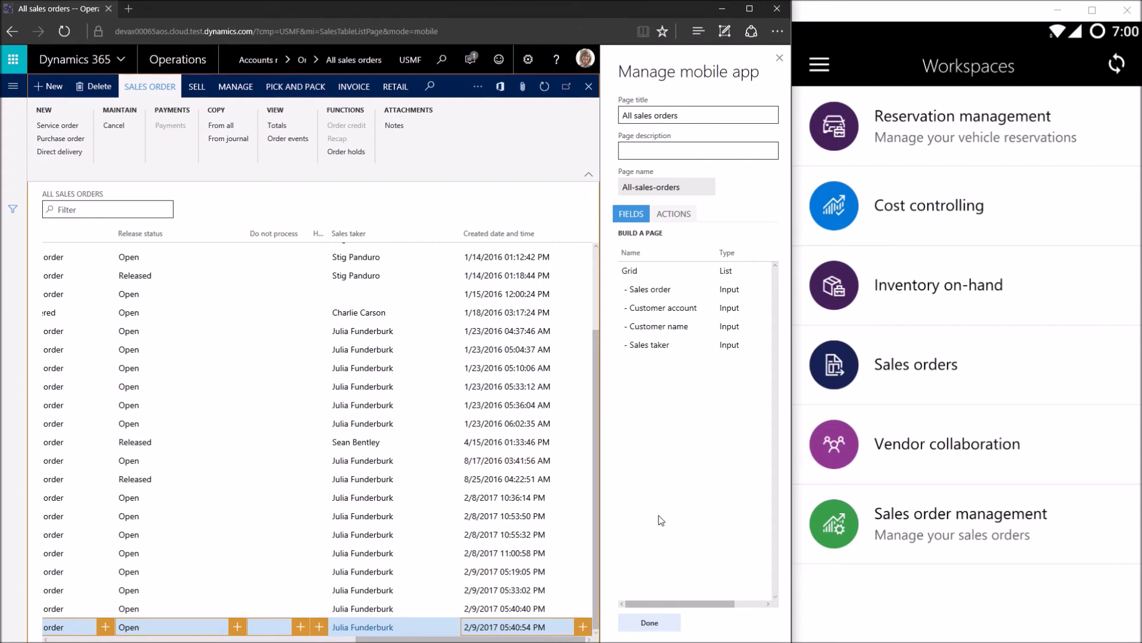
click(685, 115)
End field selection and go back to the Sales order management workspace settings
click(657, 623)
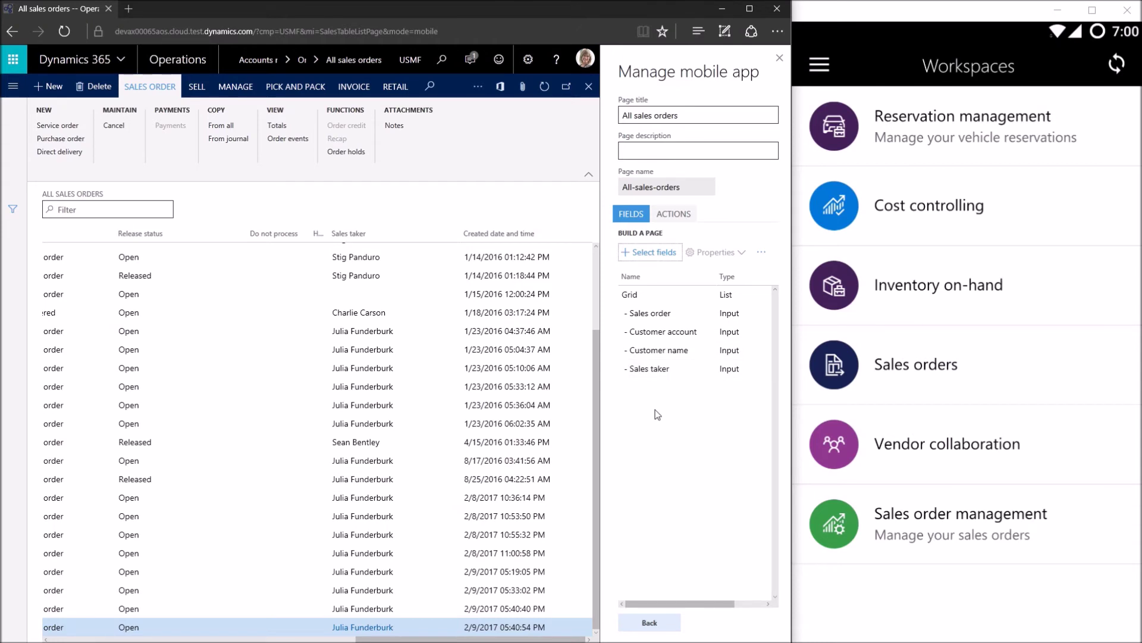
click(665, 629)
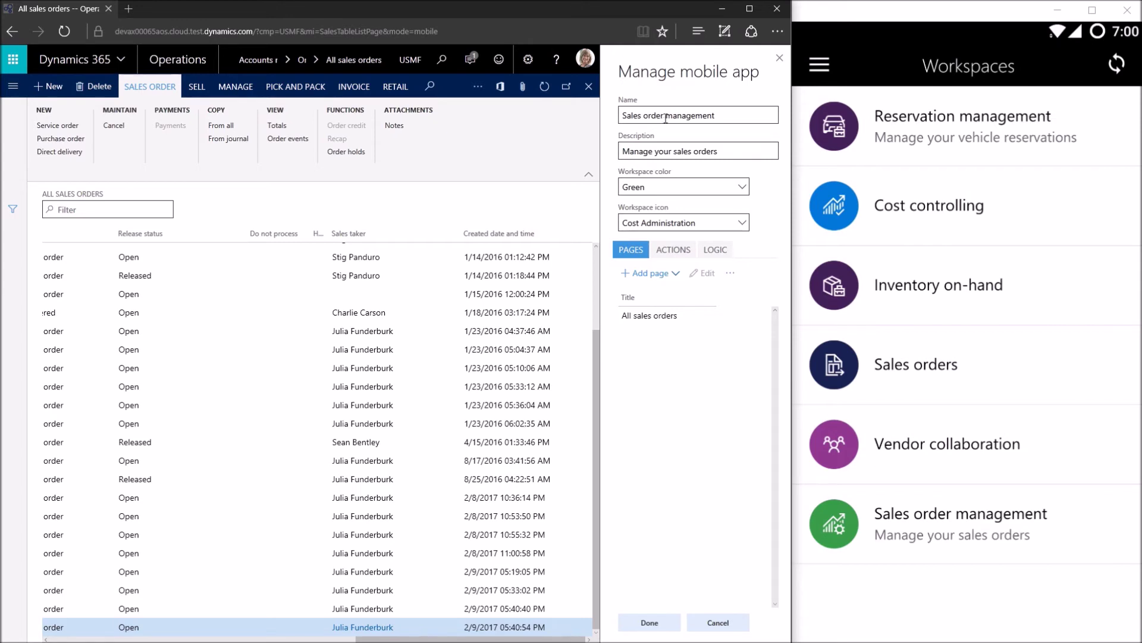
Save the Sales order management workspace, replacing the existing mobile workspace
click(663, 628)
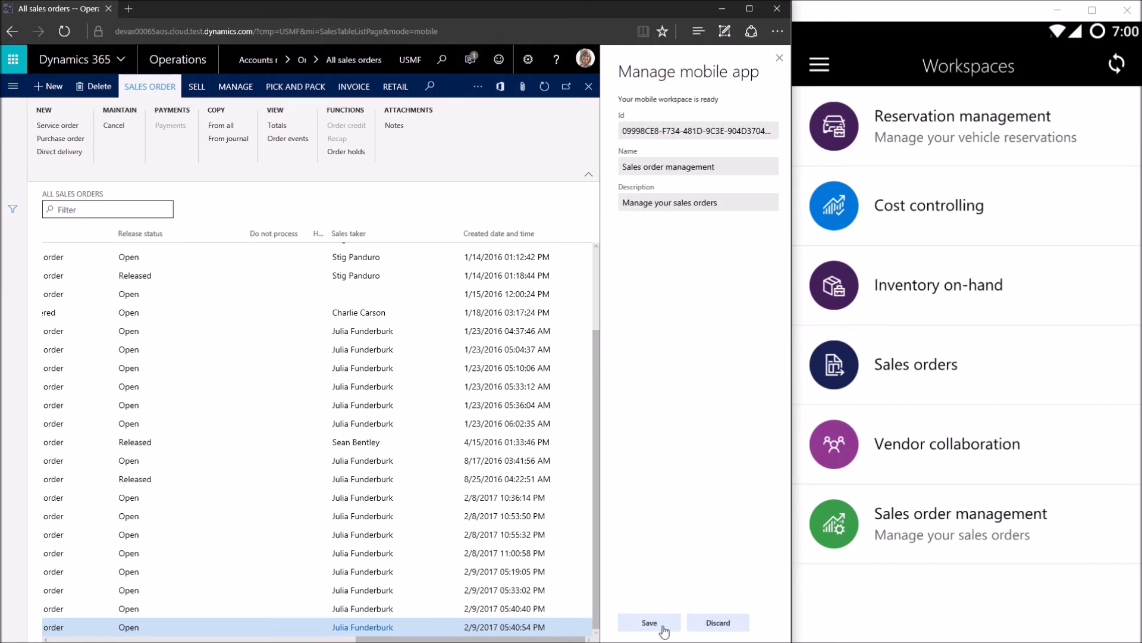
click(650, 623)
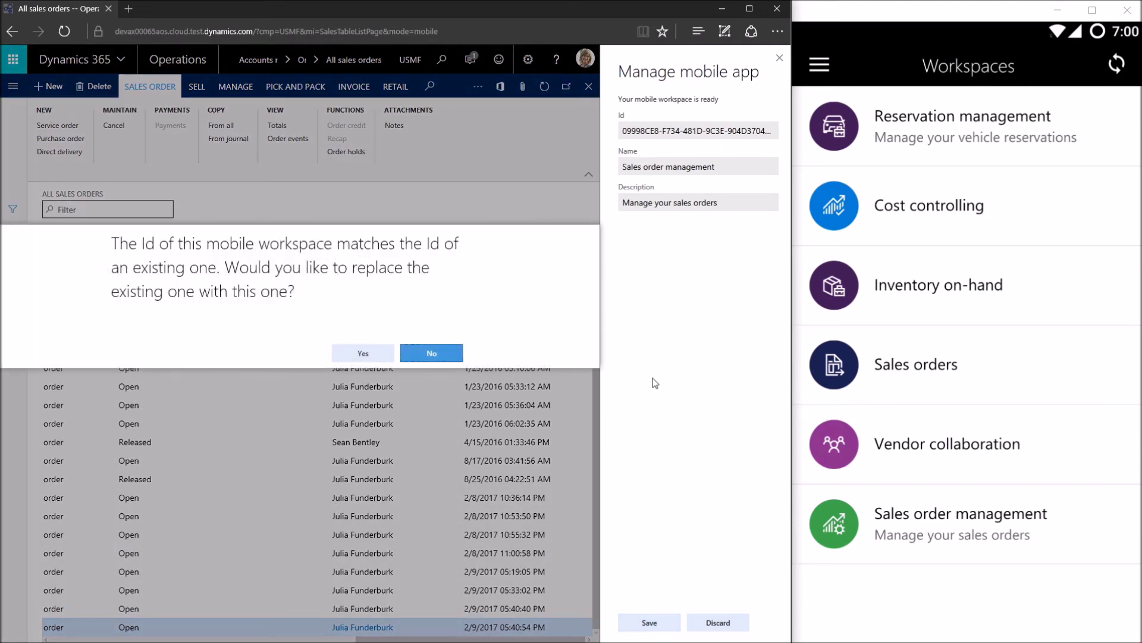
click(375, 354)
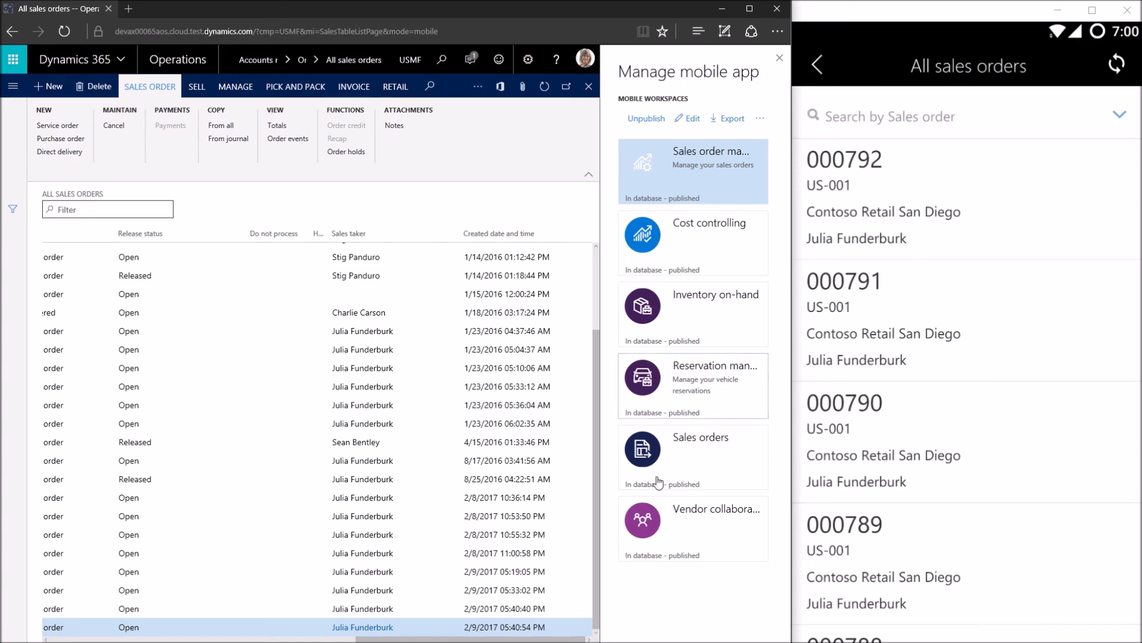
drag(566, 640, 259, 640)
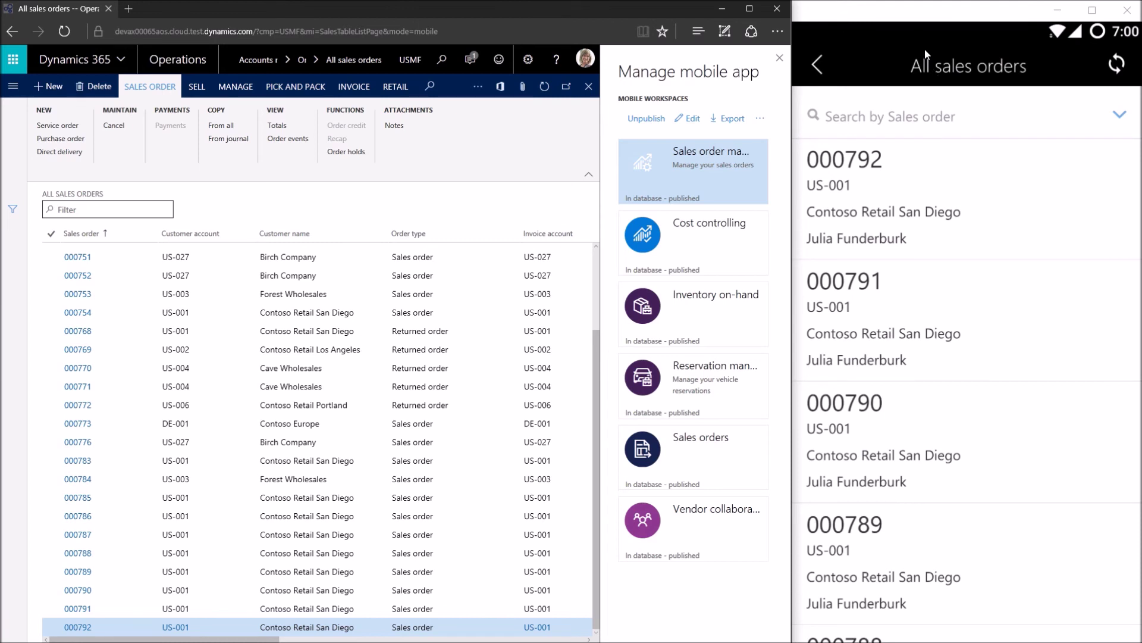
key(alt+Left)
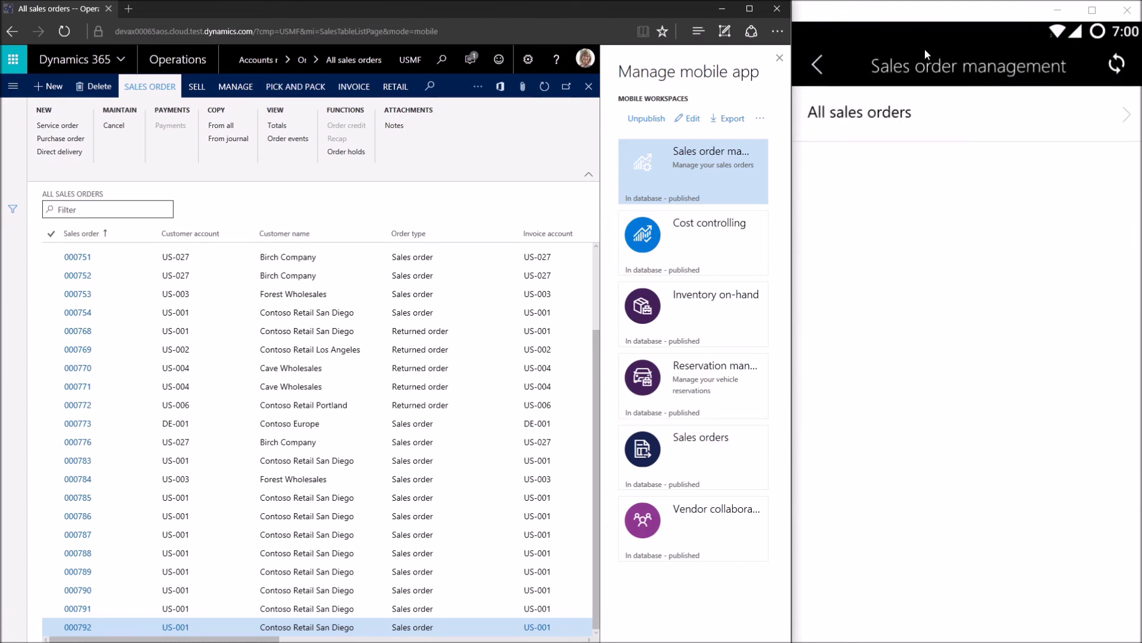
key(Return)
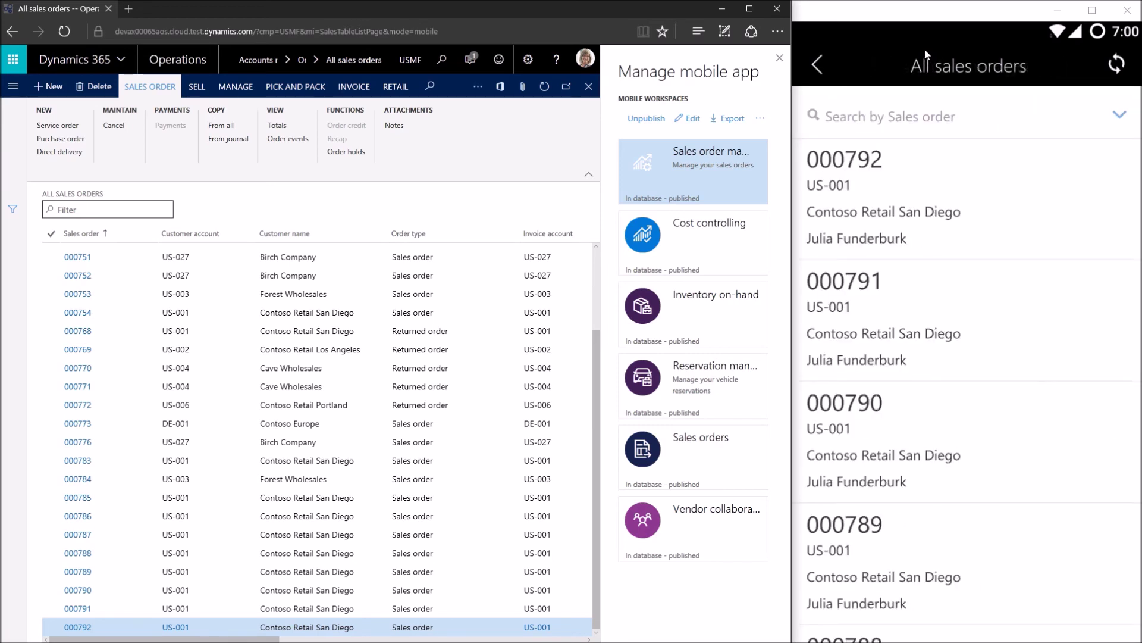